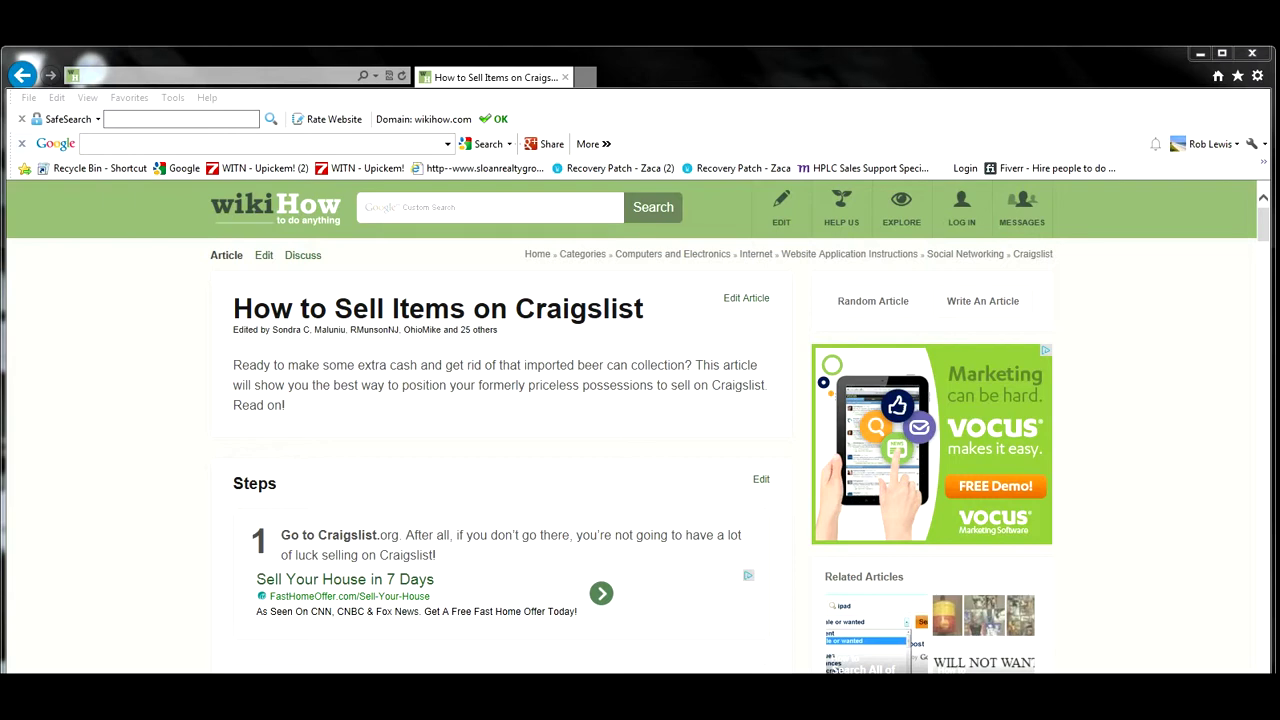
{"action": "left_click_drag", "start_coordinate": [1263, 225], "coordinate": [1263, 231]}
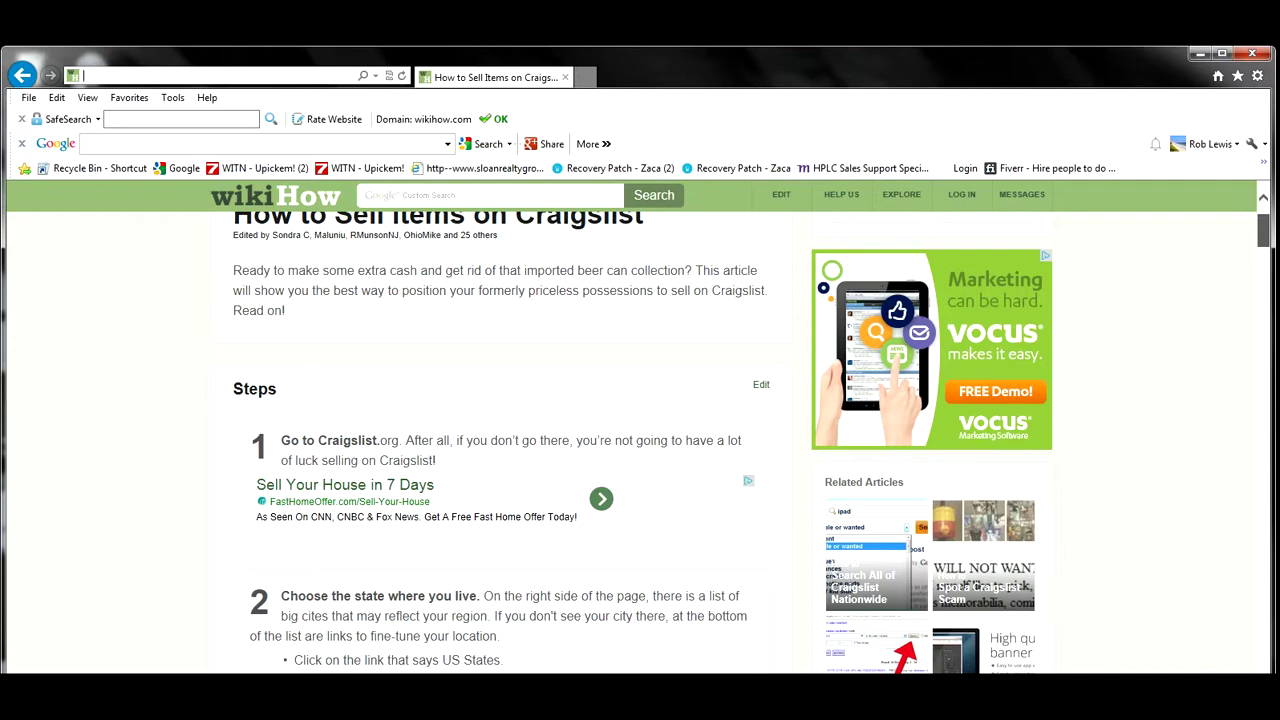
{"action": "scroll", "coordinate": [640, 440], "scroll_direction": "down", "scroll_amount": 4}
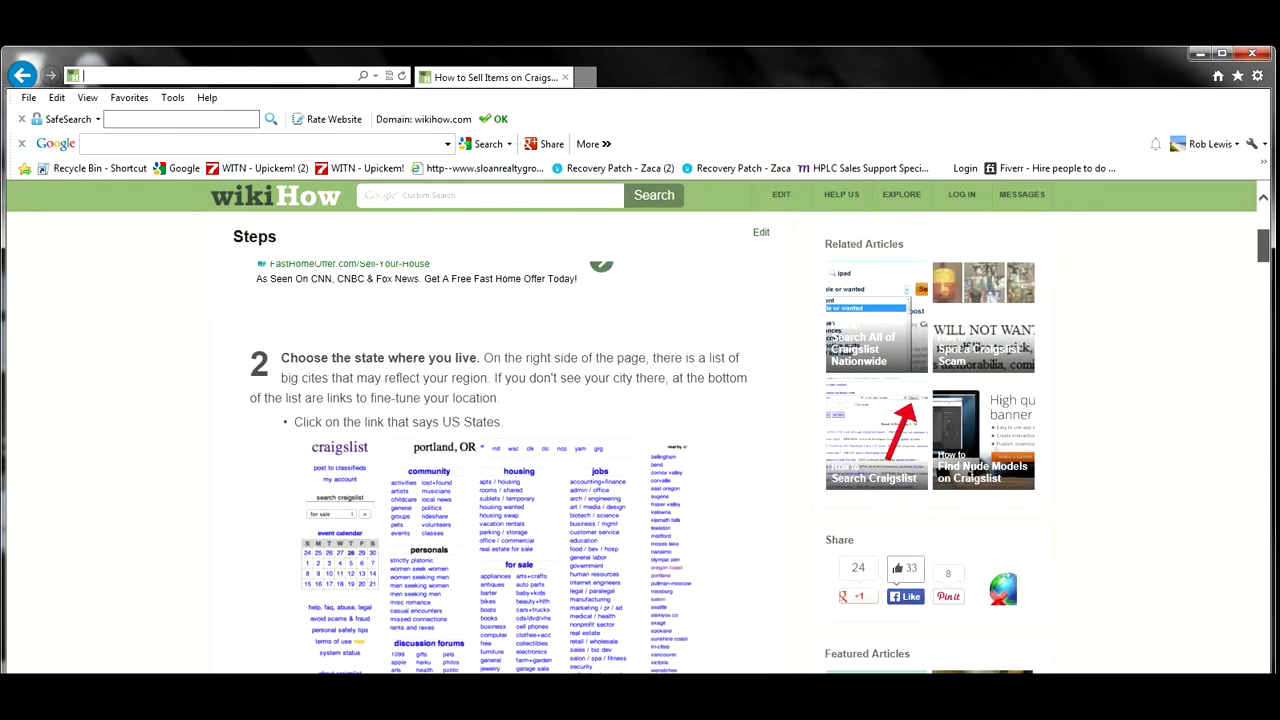
{"action": "scroll", "coordinate": [640, 440], "scroll_direction": "down", "scroll_amount": 3}
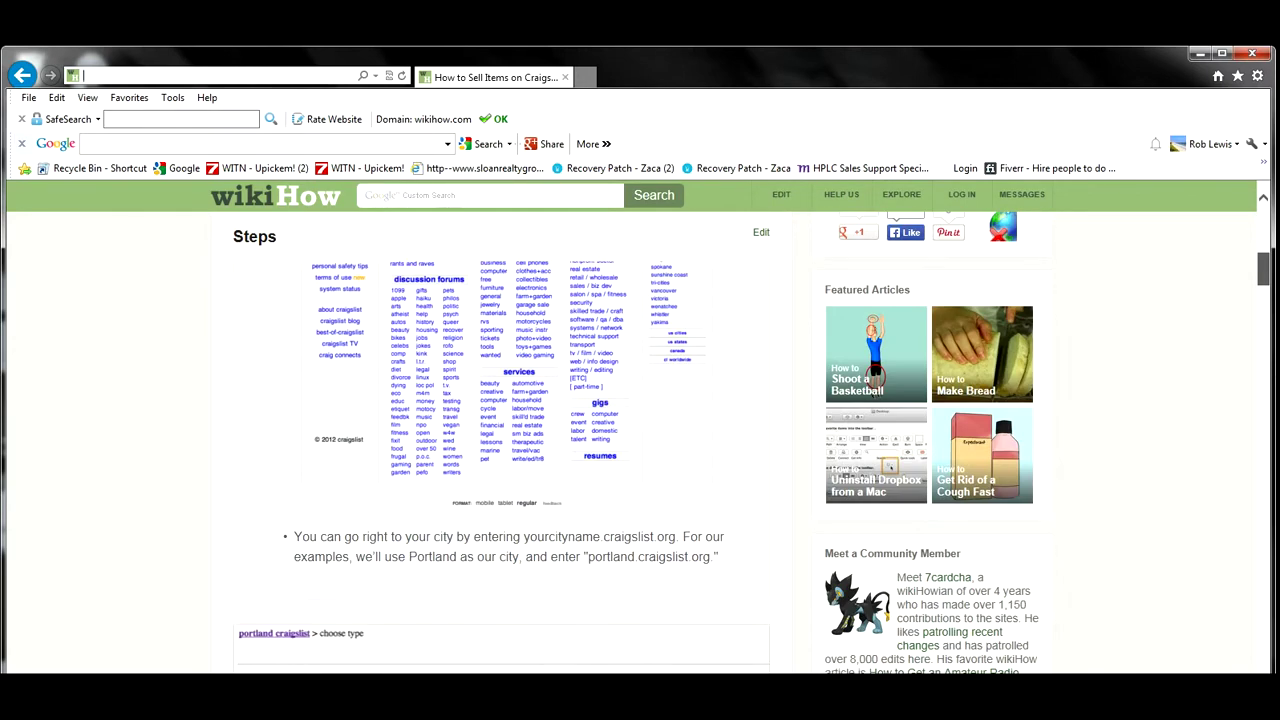
{"action": "scroll", "coordinate": [640, 440], "scroll_direction": "up", "scroll_amount": 5}
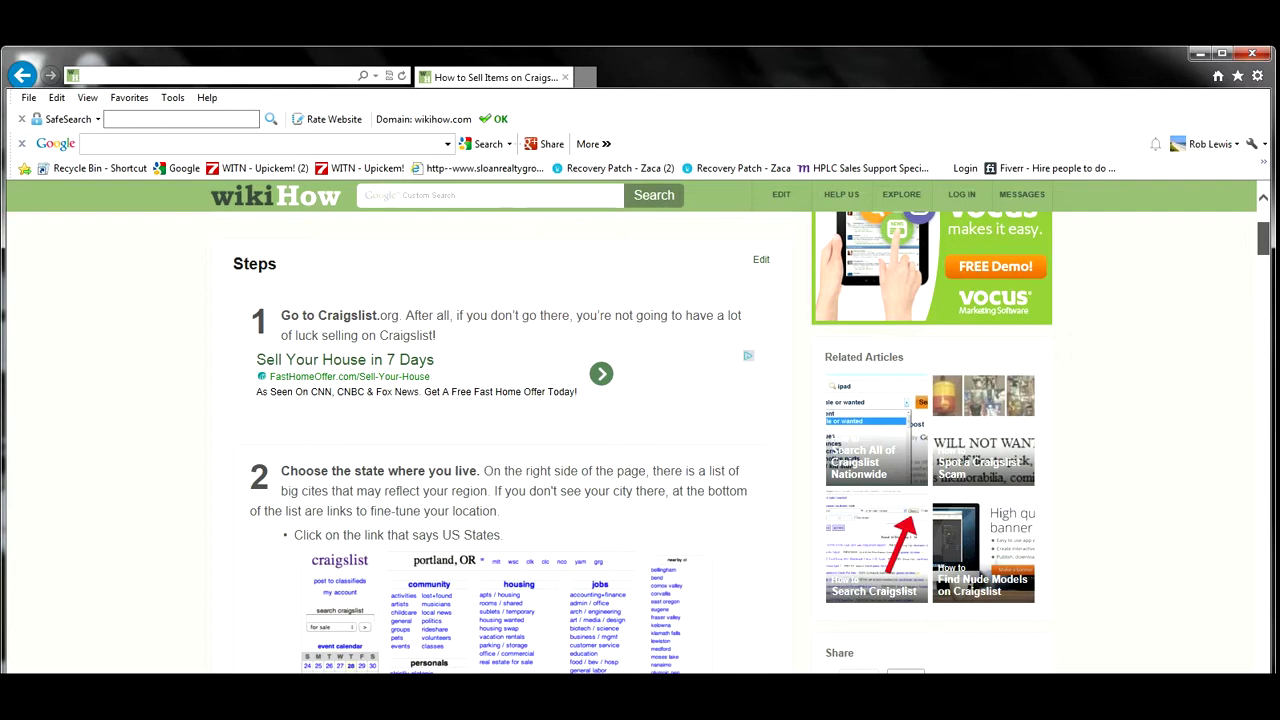
{"action": "scroll", "coordinate": [640, 440], "scroll_direction": "down", "scroll_amount": 10}
{"action": "scroll", "coordinate": [640, 440], "scroll_direction": "down", "scroll_amount": 10}
{"action": "scroll", "coordinate": [640, 440], "scroll_direction": "down", "scroll_amount": 10}
{"action": "scroll", "coordinate": [640, 440], "scroll_direction": "down", "scroll_amount": 10}
{"action": "key", "text": "Home"}
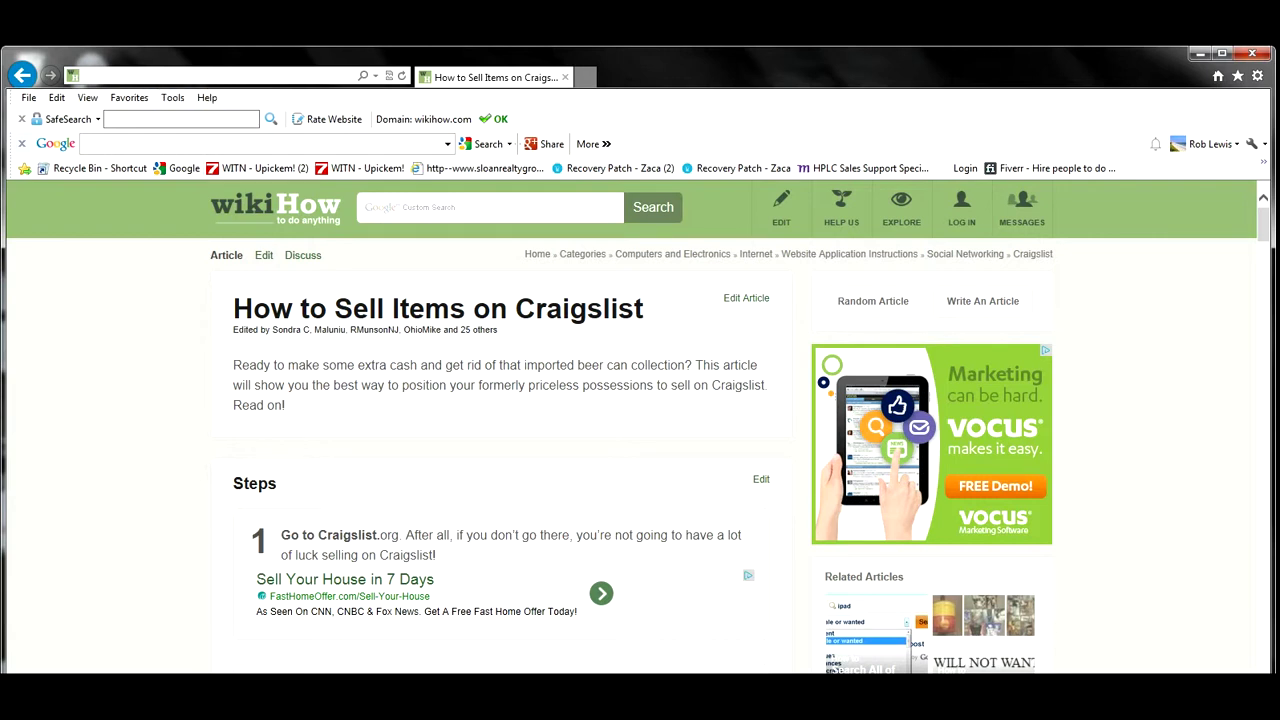
{"action": "type", "text": "www."}
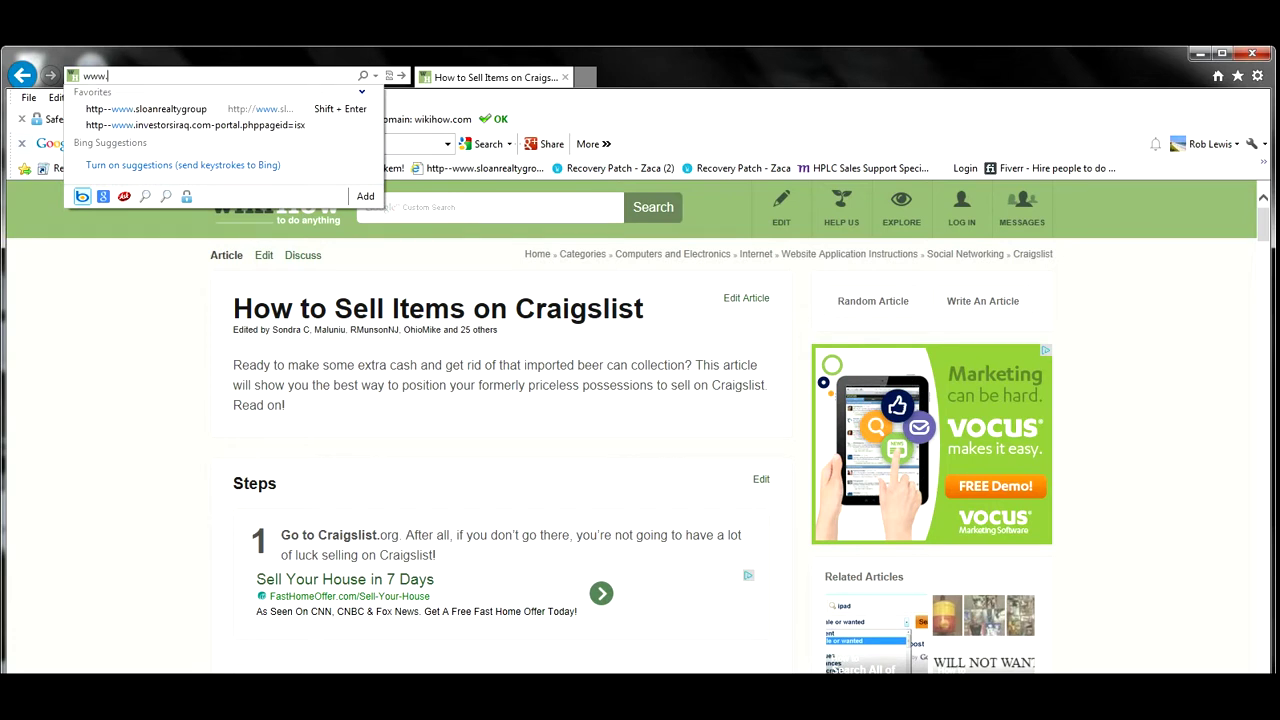
{"action": "type", "text": "cra"}
Go to craigslist.org and open the Myrtle Beach site from the US city listings.
{"action": "left_click", "coordinate": [141, 95]}
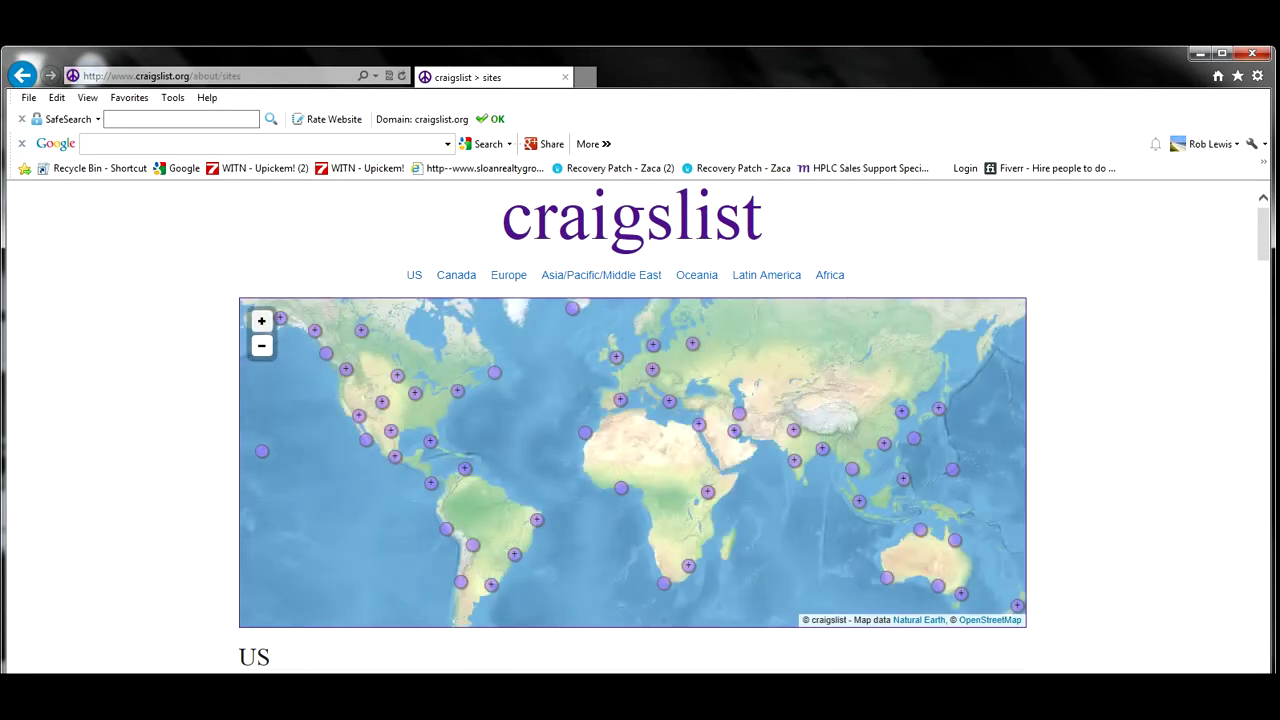
{"action": "scroll", "coordinate": [640, 420], "scroll_direction": "down", "scroll_amount": 3}
{"action": "scroll", "coordinate": [640, 420], "scroll_direction": "down", "scroll_amount": 20}
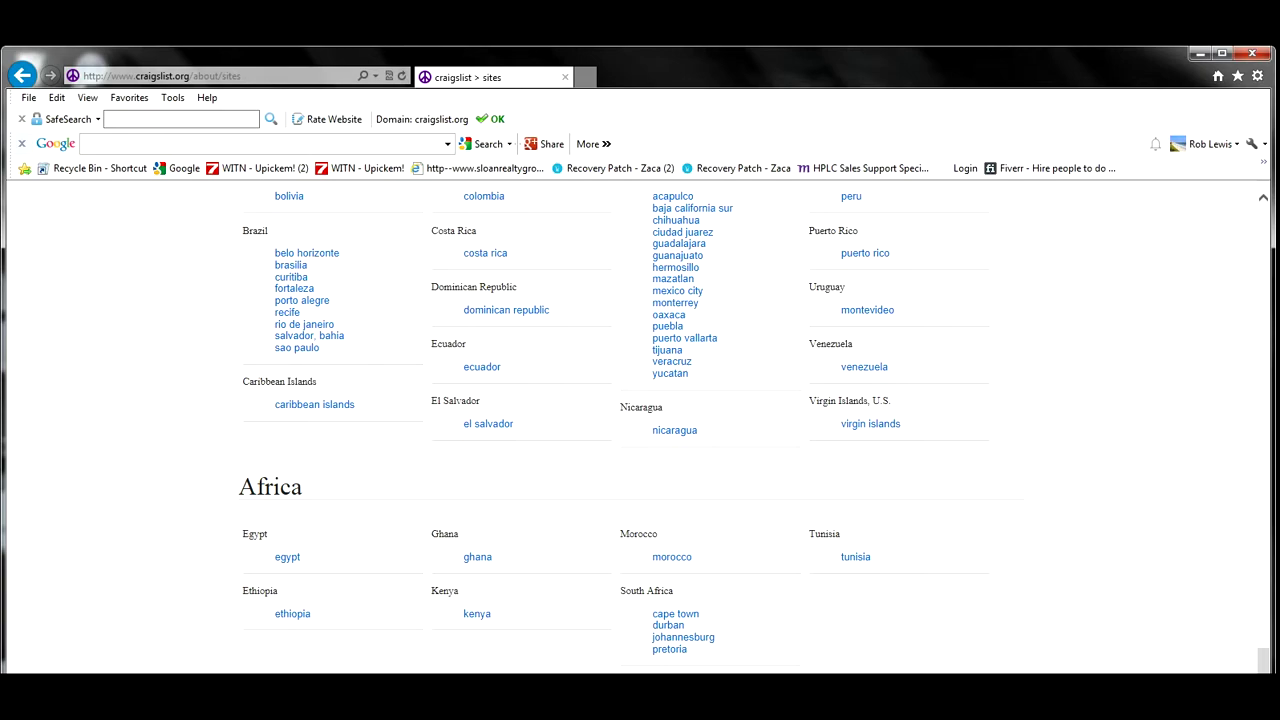
{"action": "left_click", "coordinate": [1263, 198]}
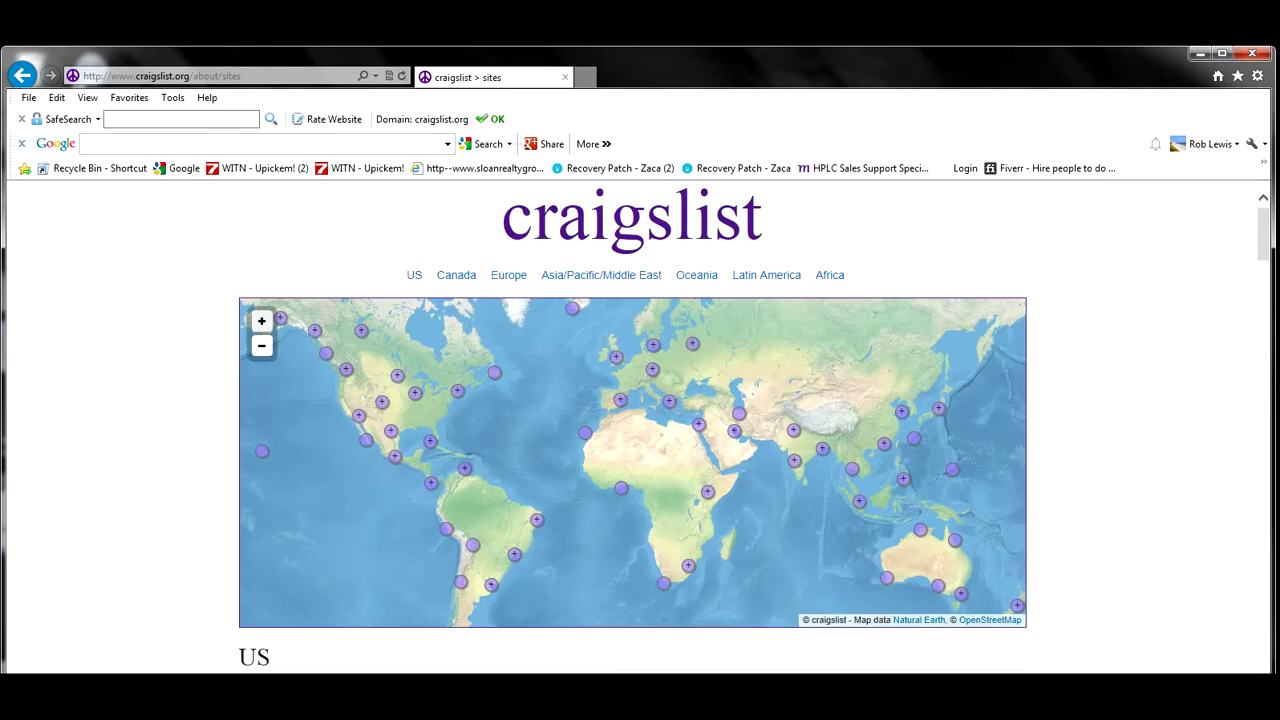
{"action": "scroll", "coordinate": [632, 425], "scroll_direction": "down", "scroll_amount": 5}
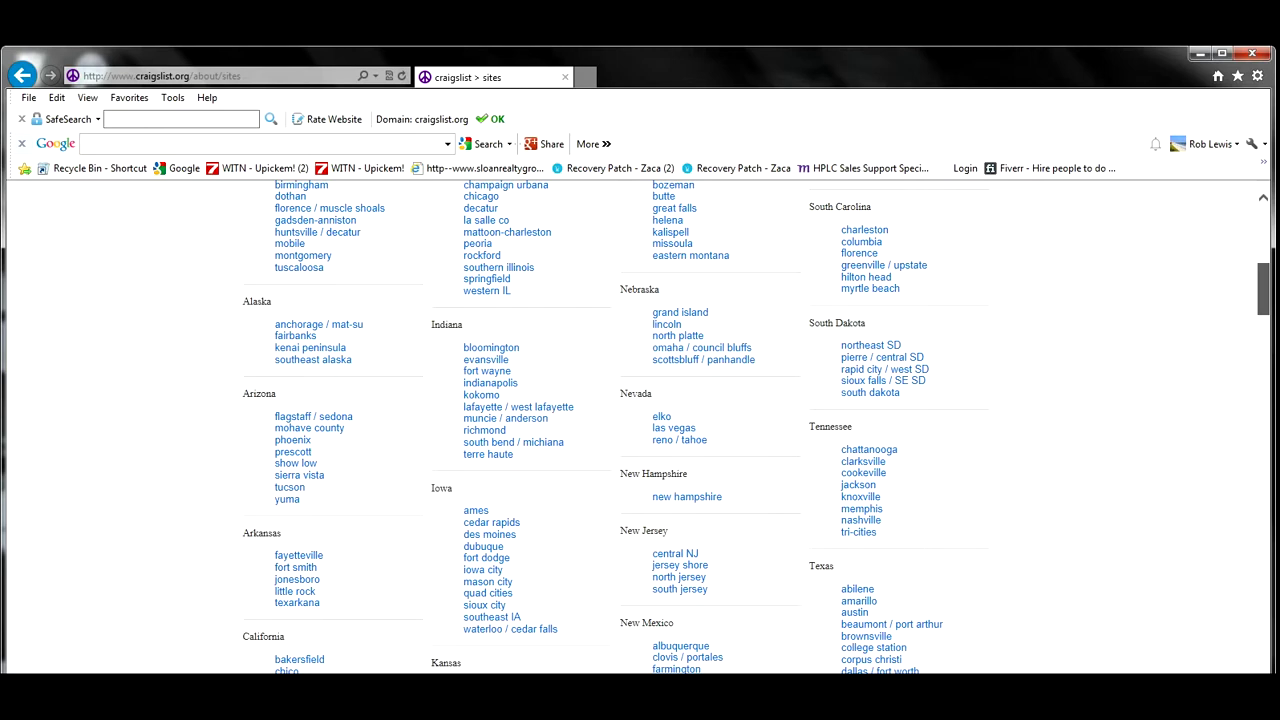
{"action": "left_click_drag", "start_coordinate": [1263, 289], "coordinate": [1263, 287]}
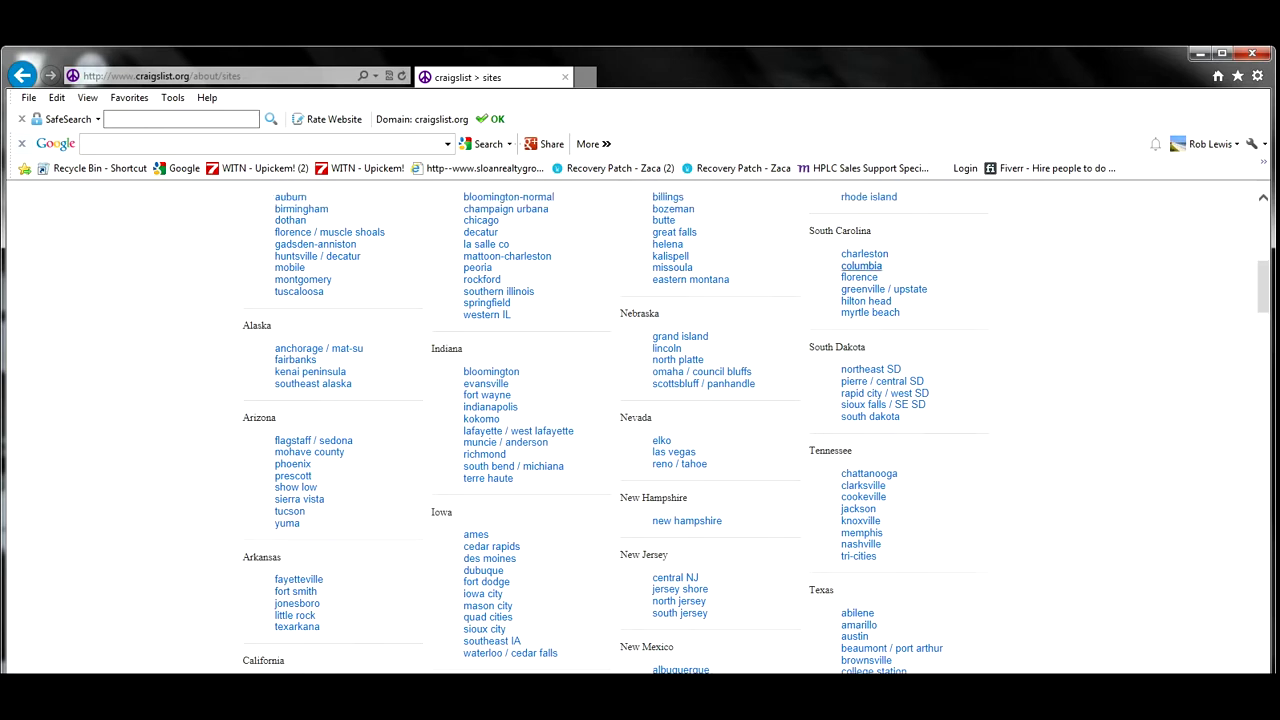
{"action": "left_click", "coordinate": [870, 312]}
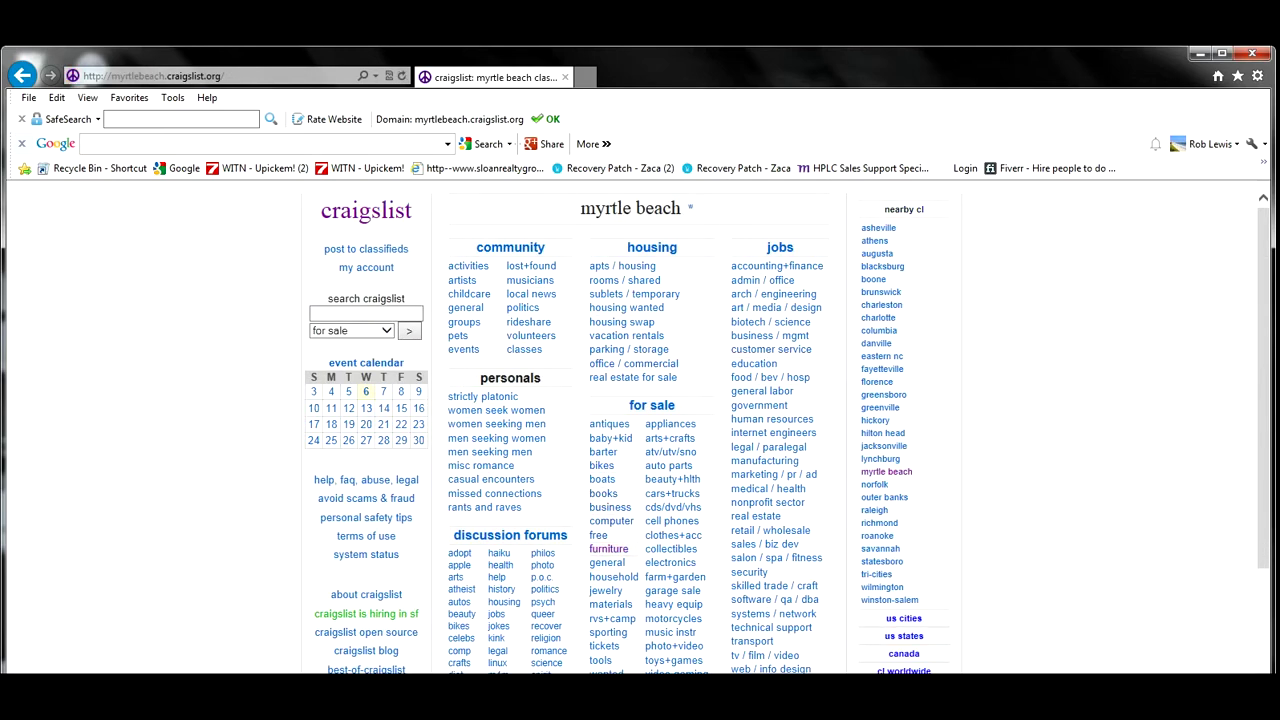
From Myrtle Beach general for sale, start a new 'for sale by owner' posting.
{"action": "left_click", "coordinate": [607, 562]}
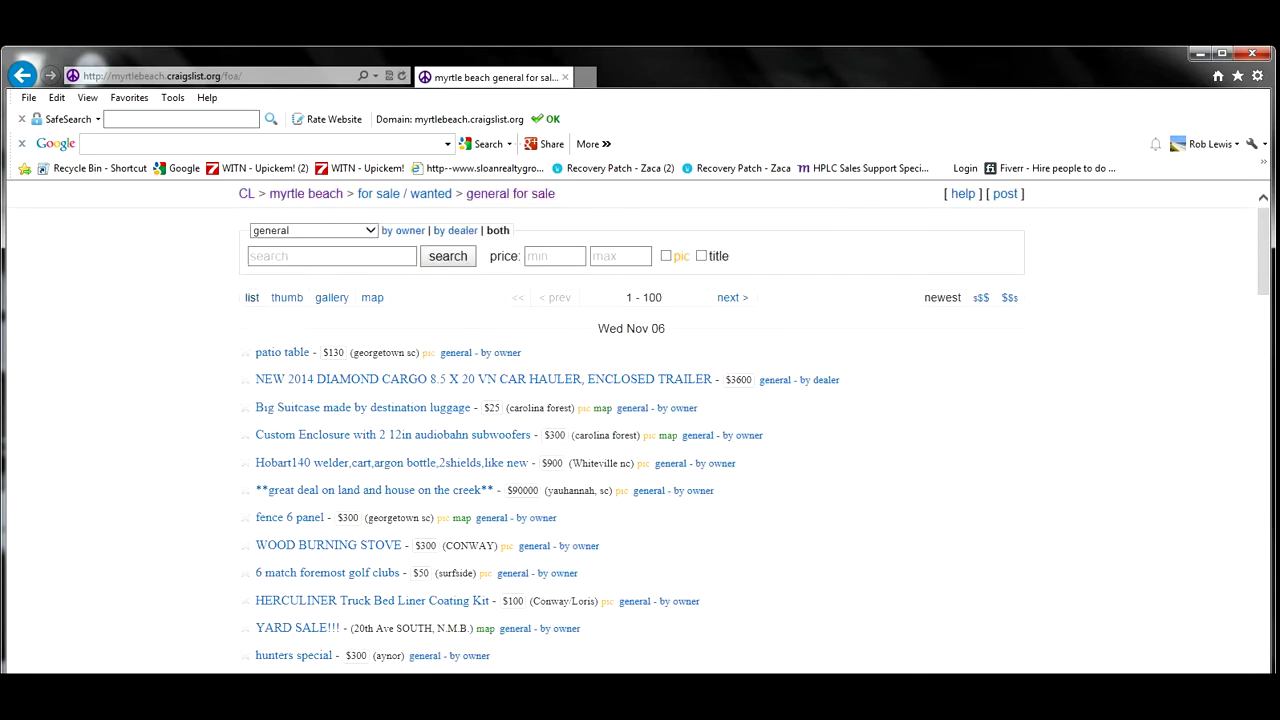
{"action": "left_click", "coordinate": [1005, 194]}
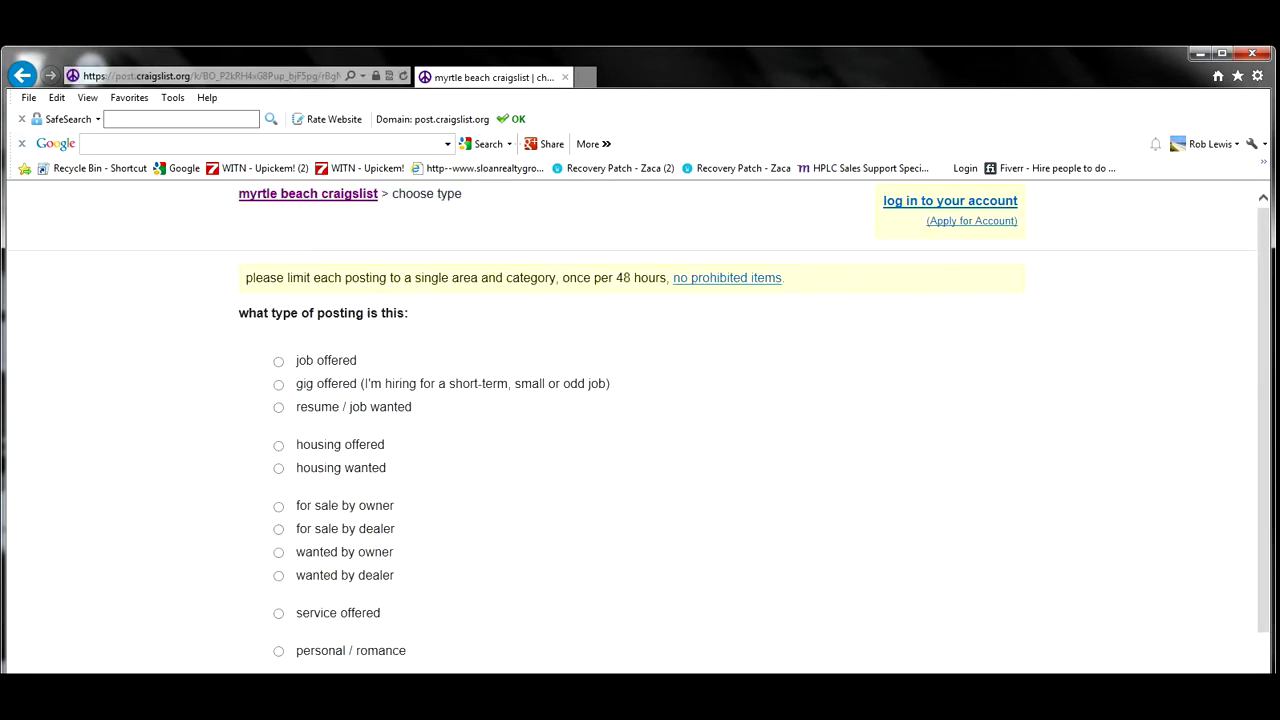
{"action": "left_click", "coordinate": [278, 506]}
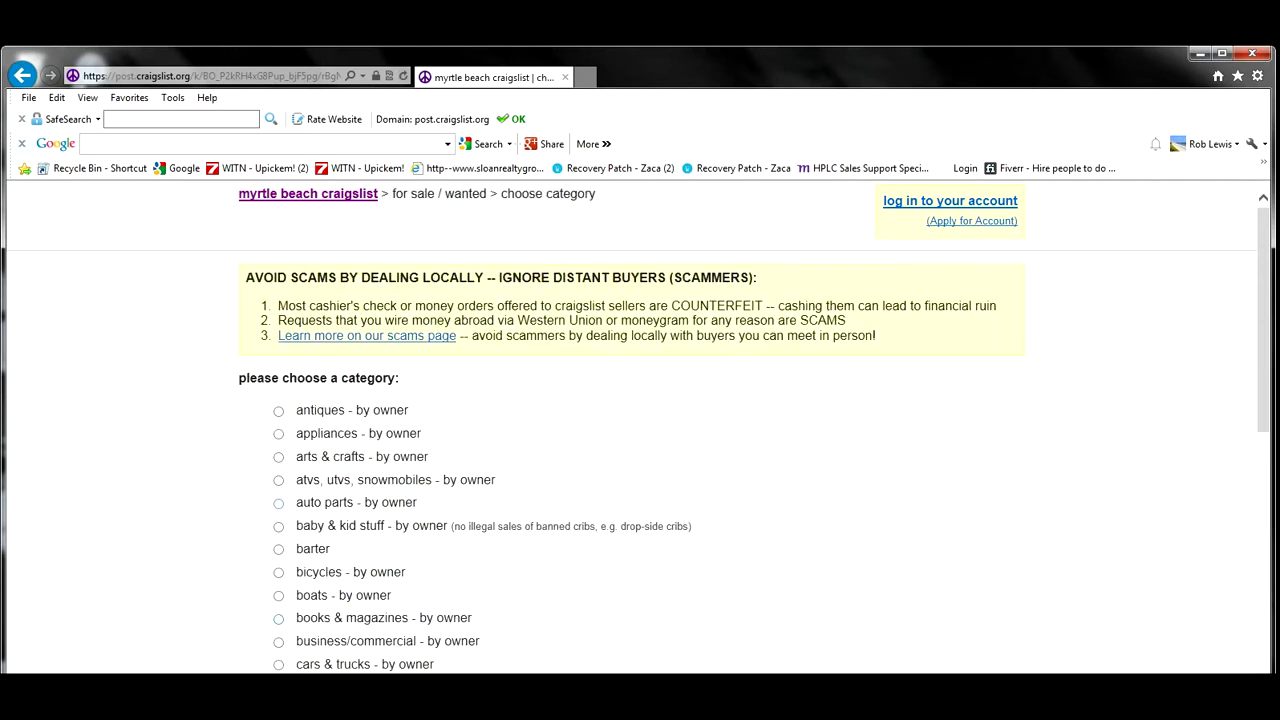
{"action": "scroll", "coordinate": [640, 430], "scroll_direction": "down", "scroll_amount": 5}
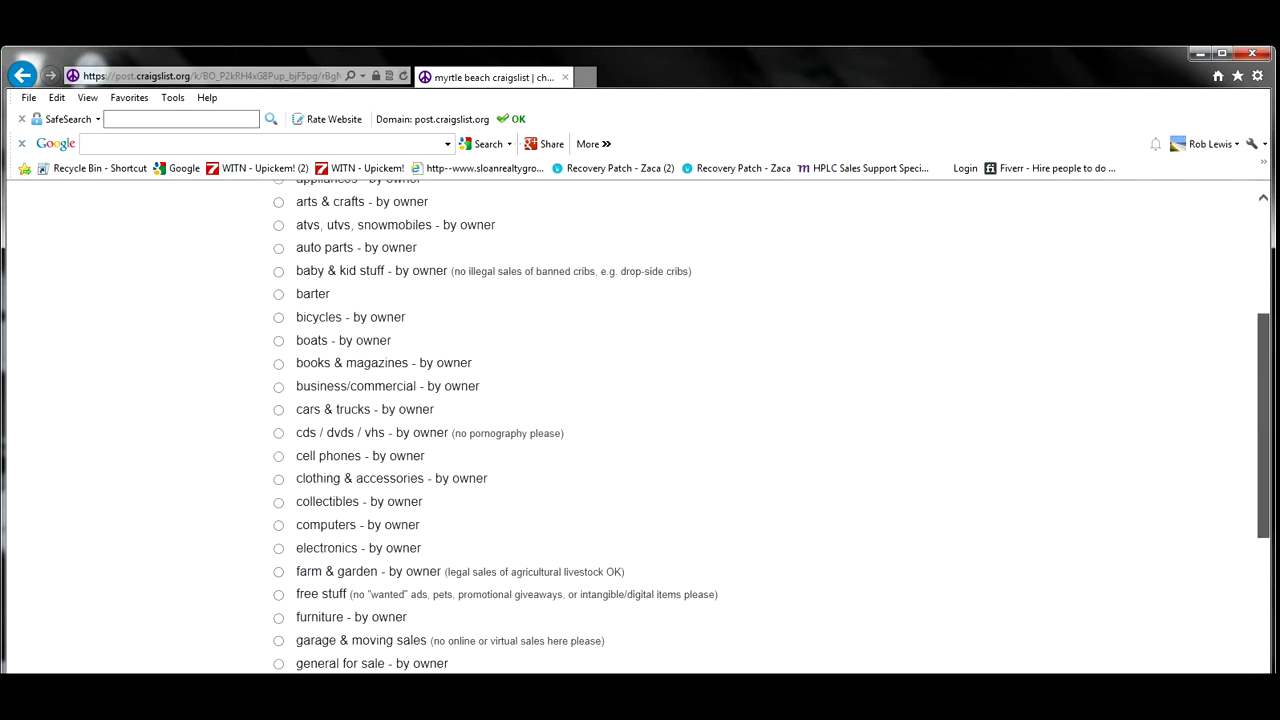
{"action": "scroll", "coordinate": [640, 430], "scroll_direction": "down", "scroll_amount": 2}
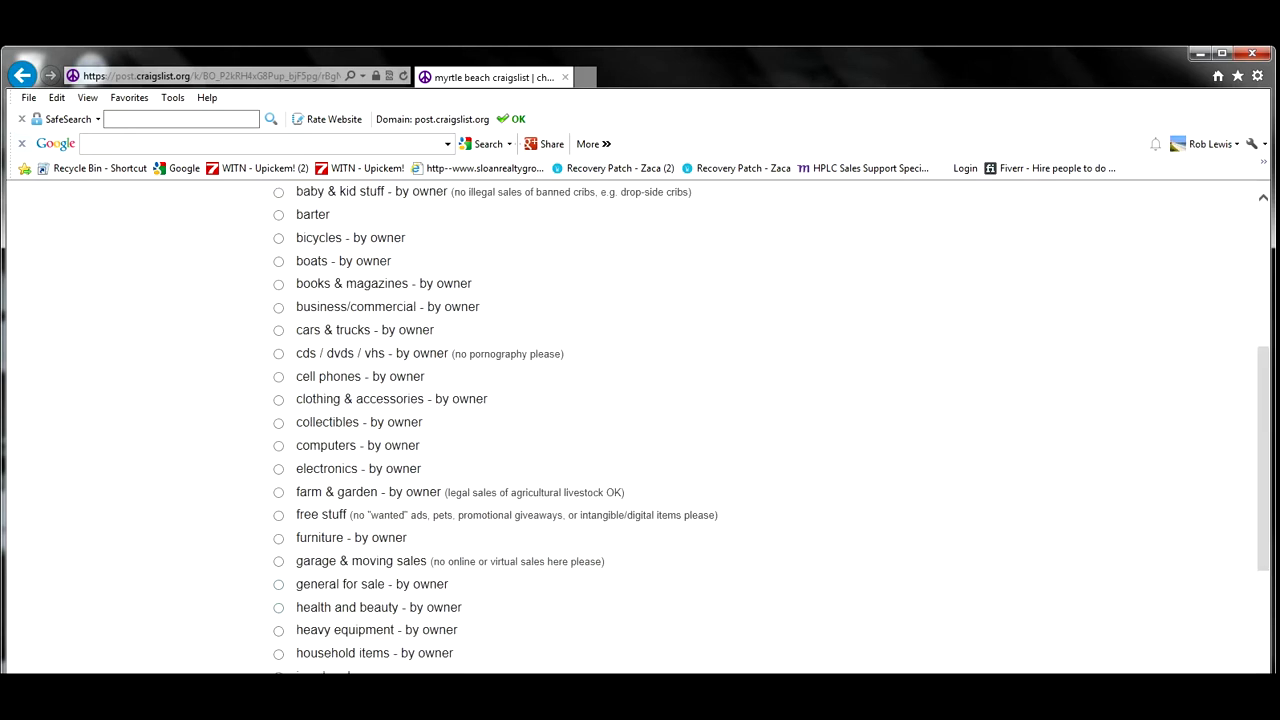
Choose general for sale, title the ad 'Great deals', and paste the description with 'carolinaromance' corrected.
{"action": "left_click", "coordinate": [278, 585]}
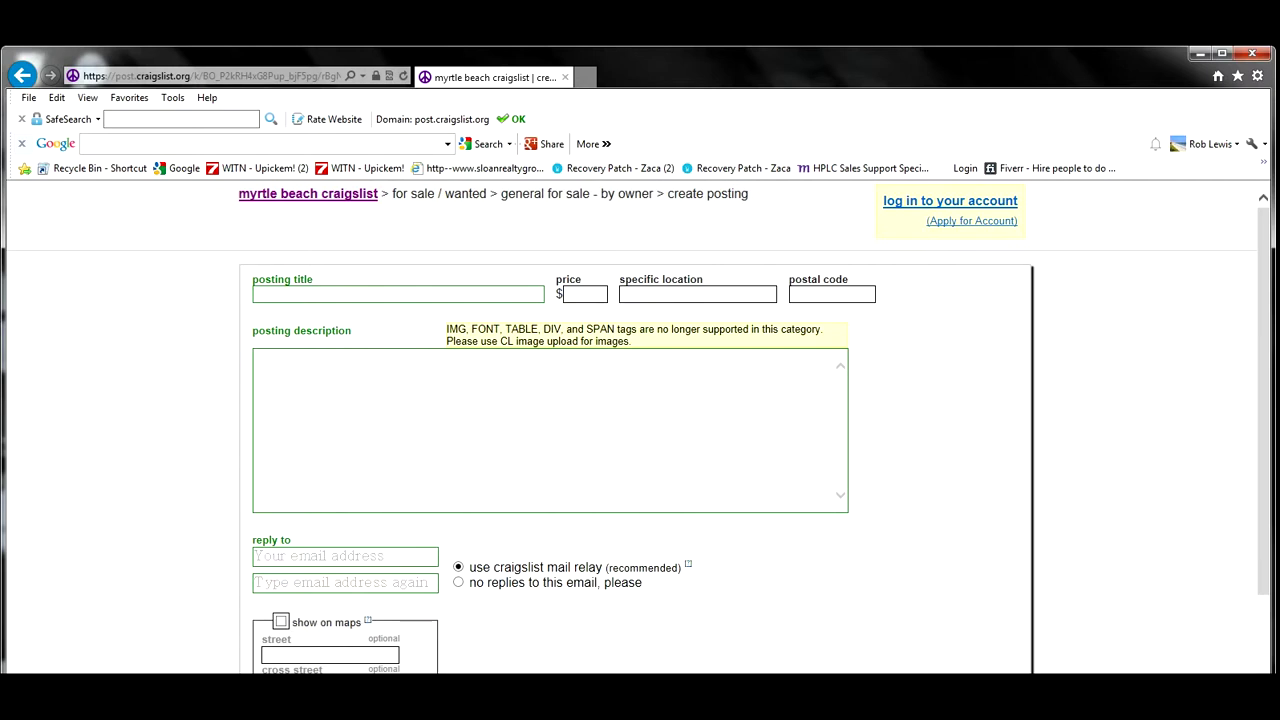
{"action": "type", "text": "Great deals"}
{"action": "left_click", "coordinate": [258, 358]}
{"action": "right_click", "coordinate": [336, 413]}
{"action": "left_click", "coordinate": [372, 487]}
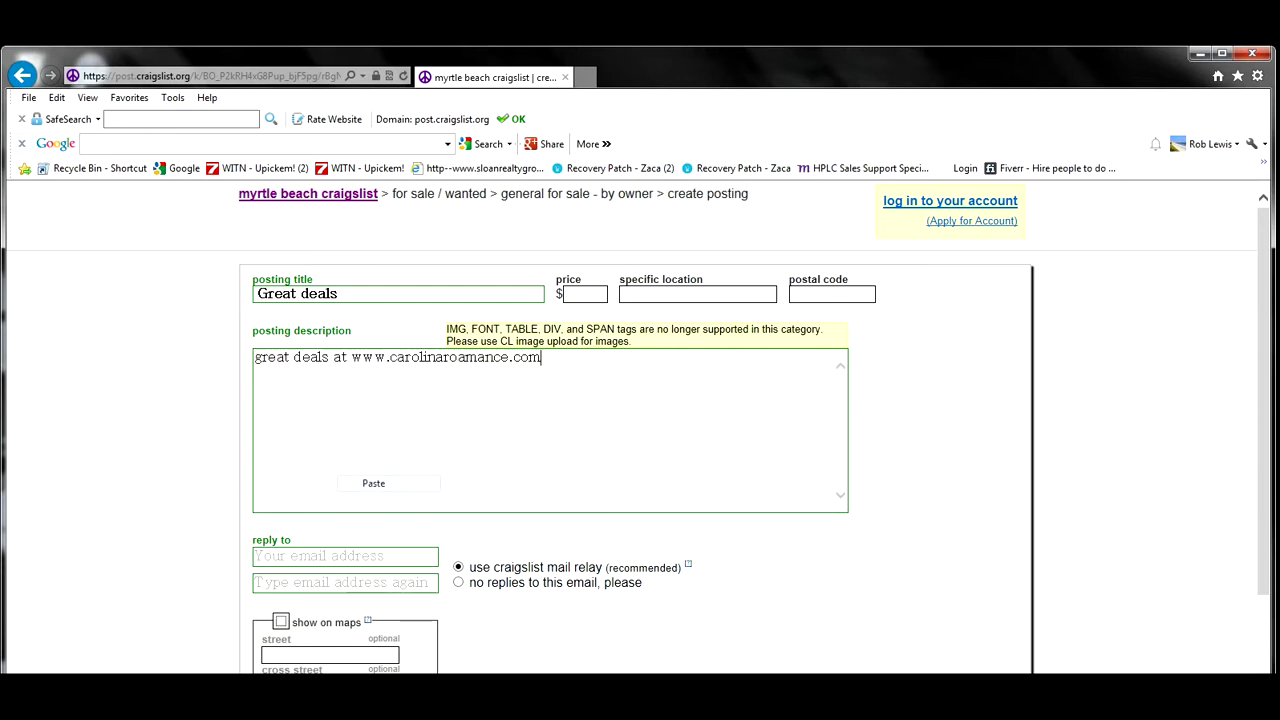
{"action": "left_click", "coordinate": [509, 358]}
{"action": "key", "text": "BackSpace"}
{"action": "key", "text": "BackSpace"}
{"action": "key", "text": "BackSpace"}
{"action": "key", "text": "BackSpace"}
{"action": "key", "text": "BackSpace"}
{"action": "key", "text": "BackSpace"}
{"action": "type", "text": "mance"}
{"action": "left_click", "coordinate": [536, 358]}
Enter the reply-to Gmail address and repeat it in the confirm e-mail field.
{"action": "left_click", "coordinate": [300, 557]}
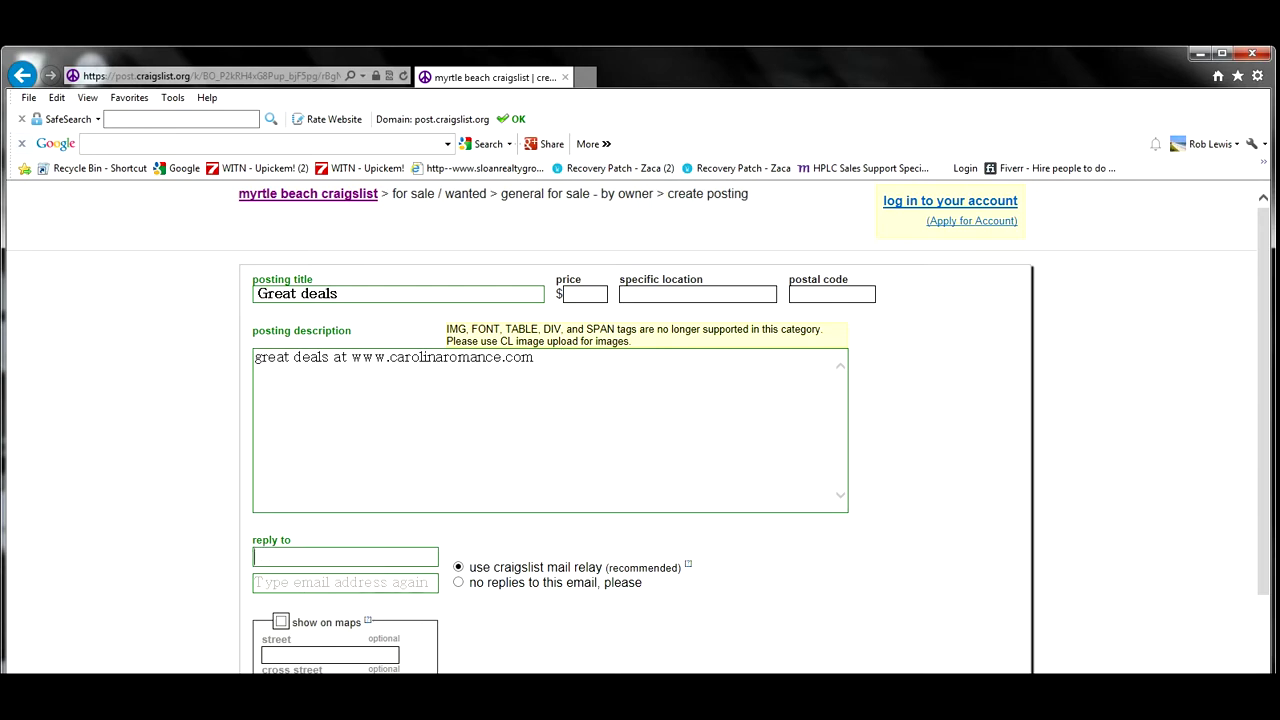
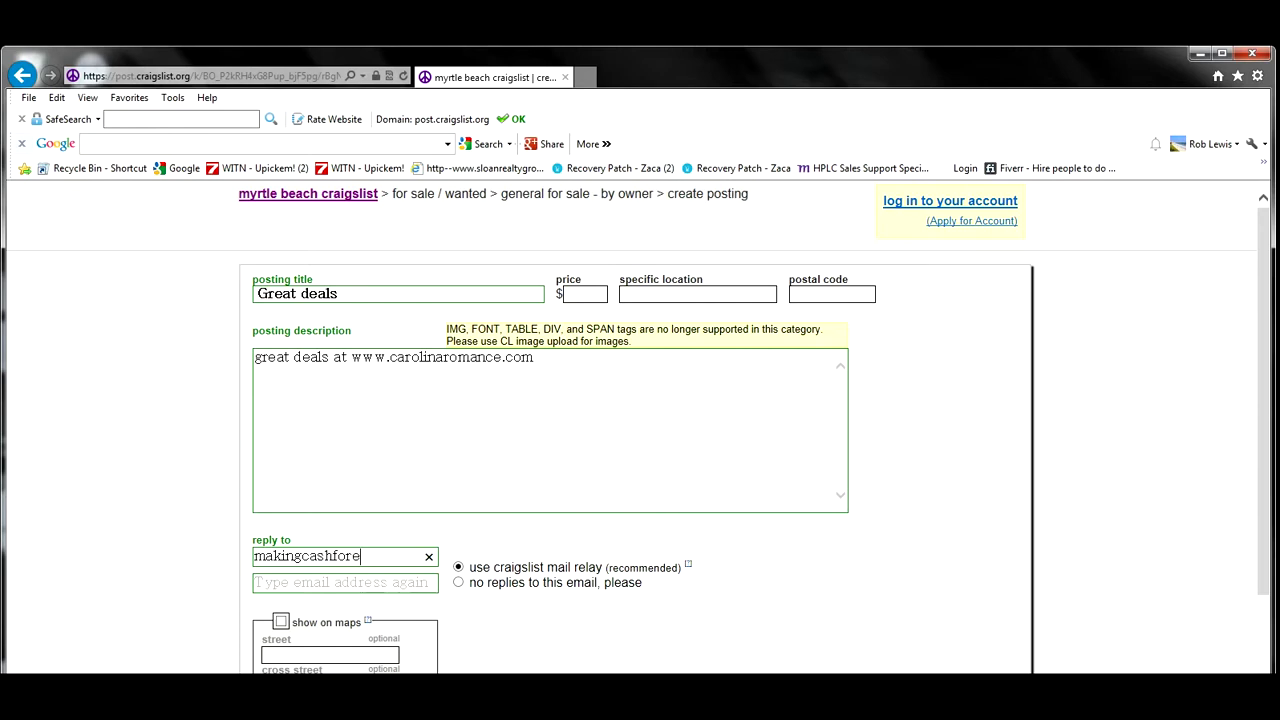
{"action": "key", "text": "Tab"}
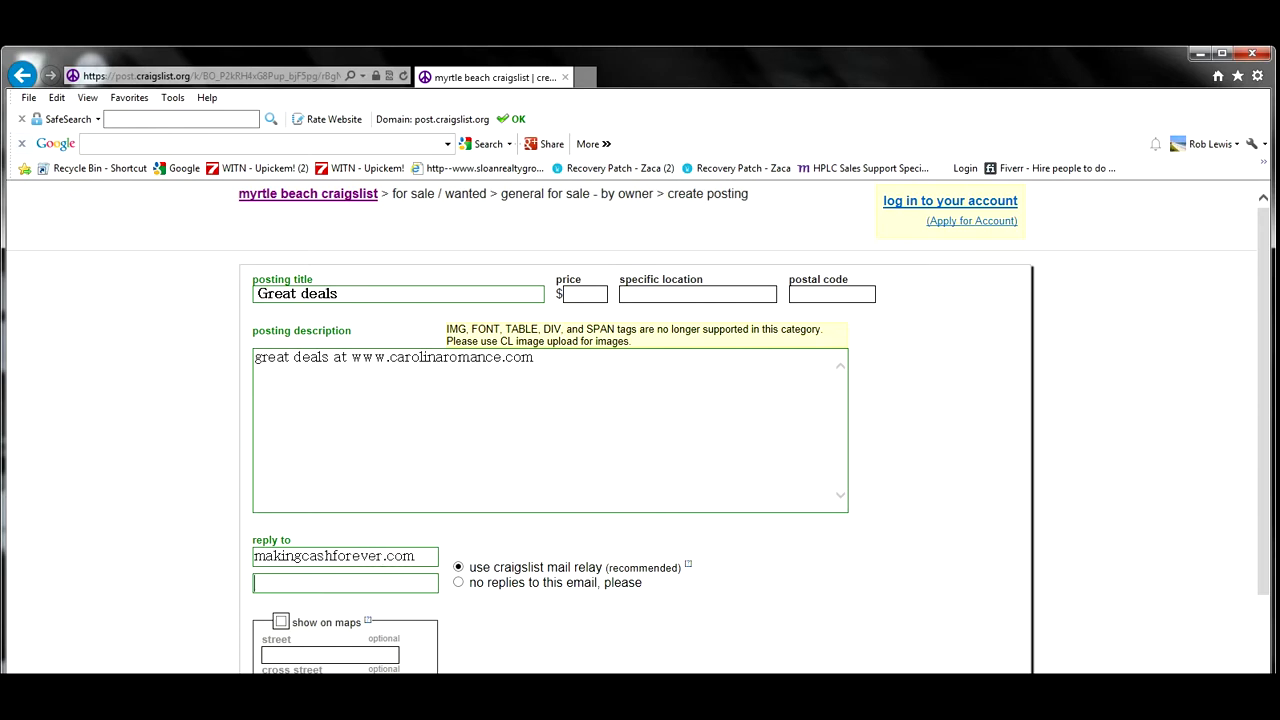
{"action": "left_click", "coordinate": [386, 556]}
{"action": "key", "text": "Delete"}
{"action": "type", "text": "@gmail"}
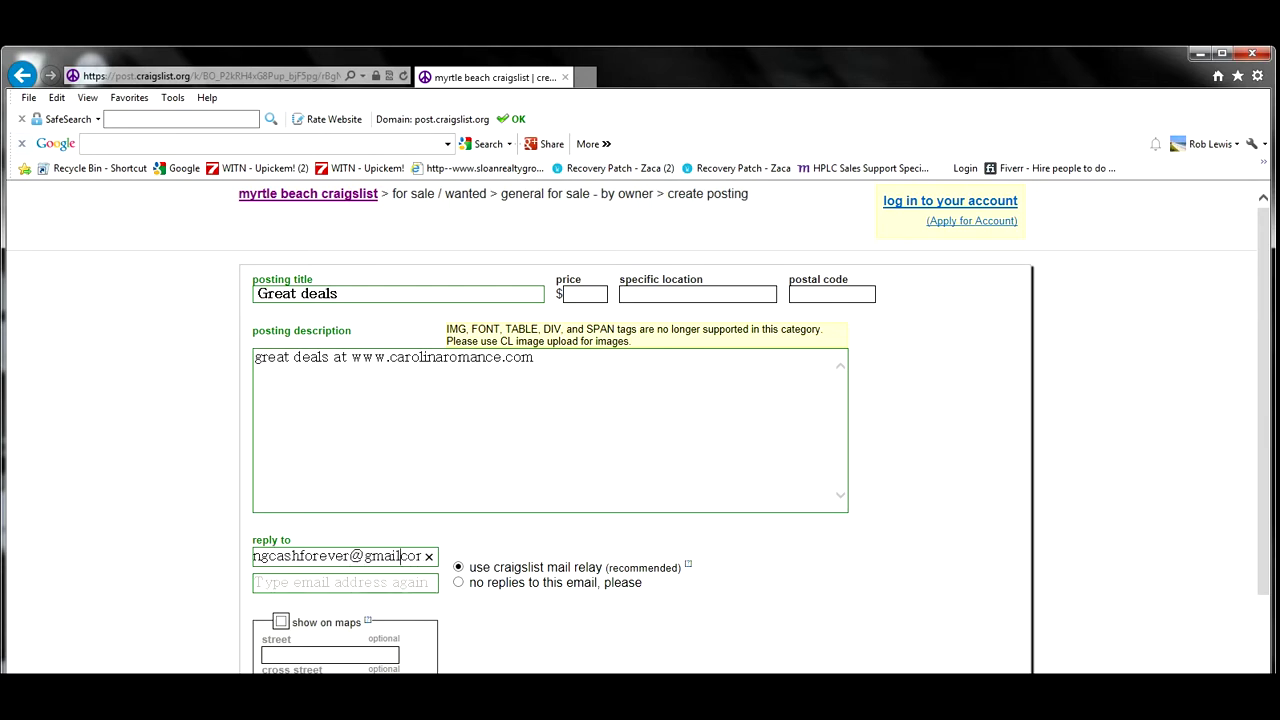
{"action": "type", "text": "."}
{"action": "key", "text": "Tab"}
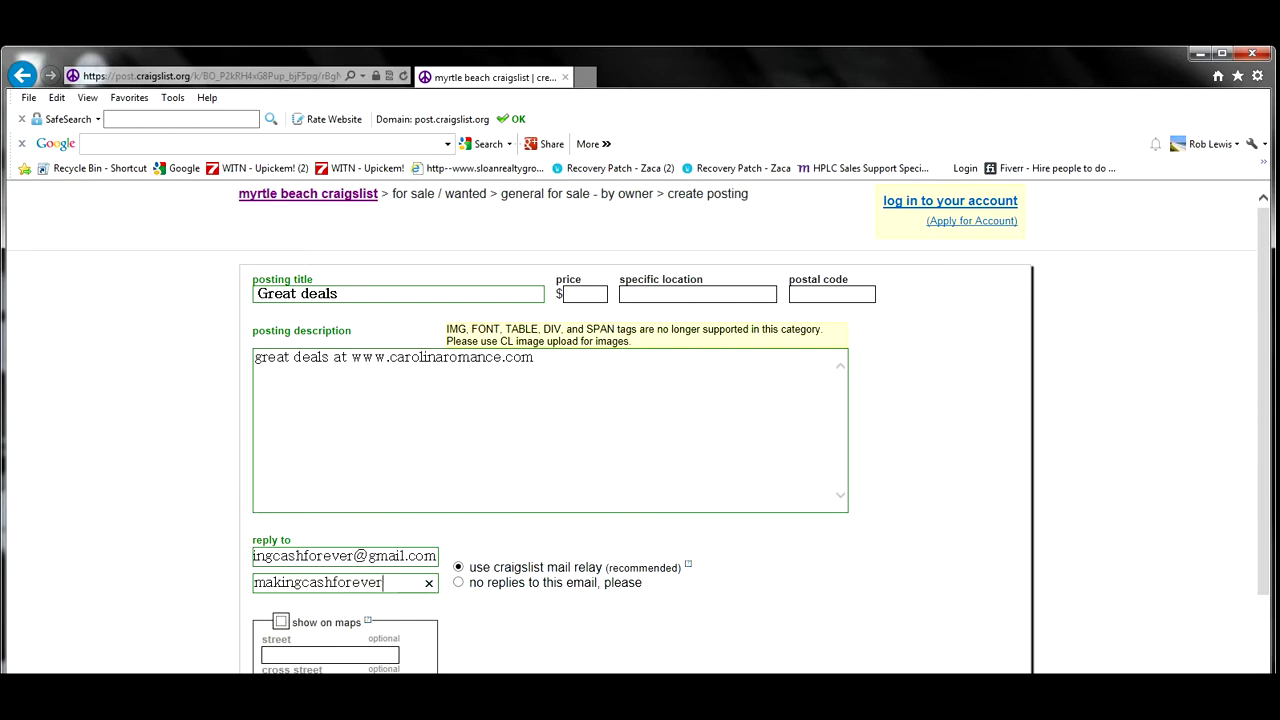
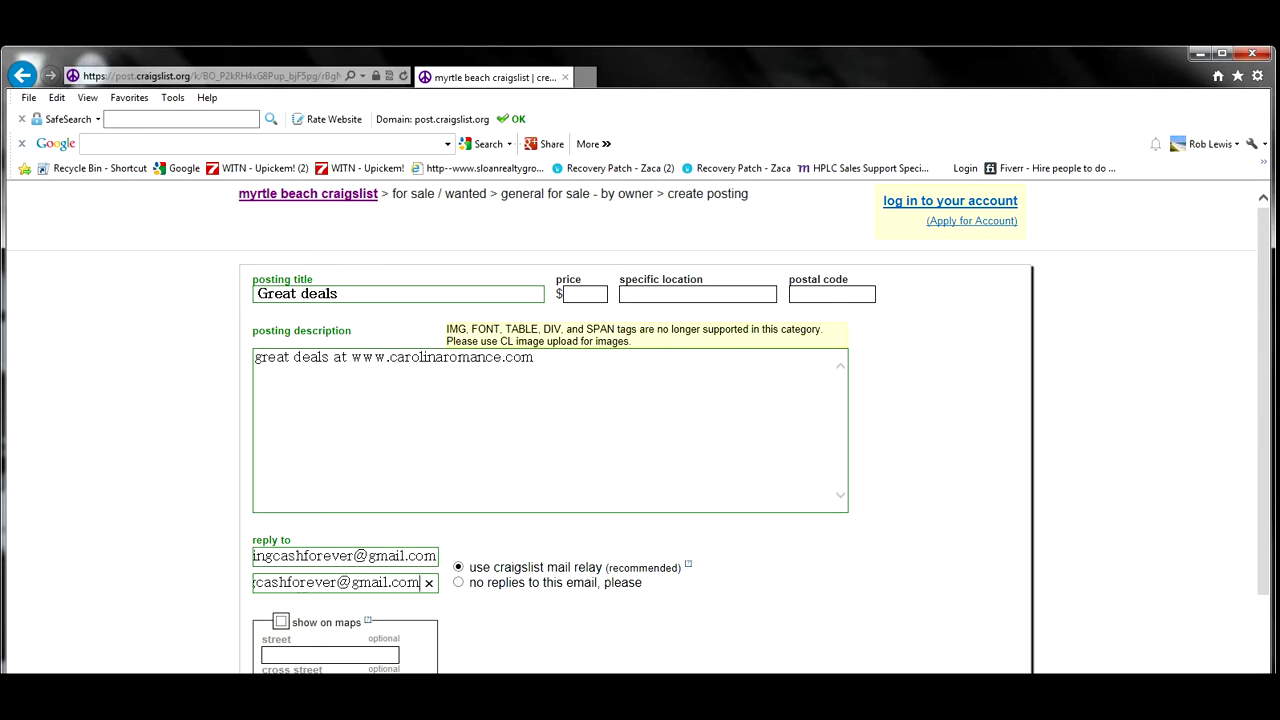
Submit the form, add the 728x90 banner image, and publish the Great deals draft.
{"action": "scroll", "coordinate": [640, 400], "scroll_direction": "down", "scroll_amount": 3}
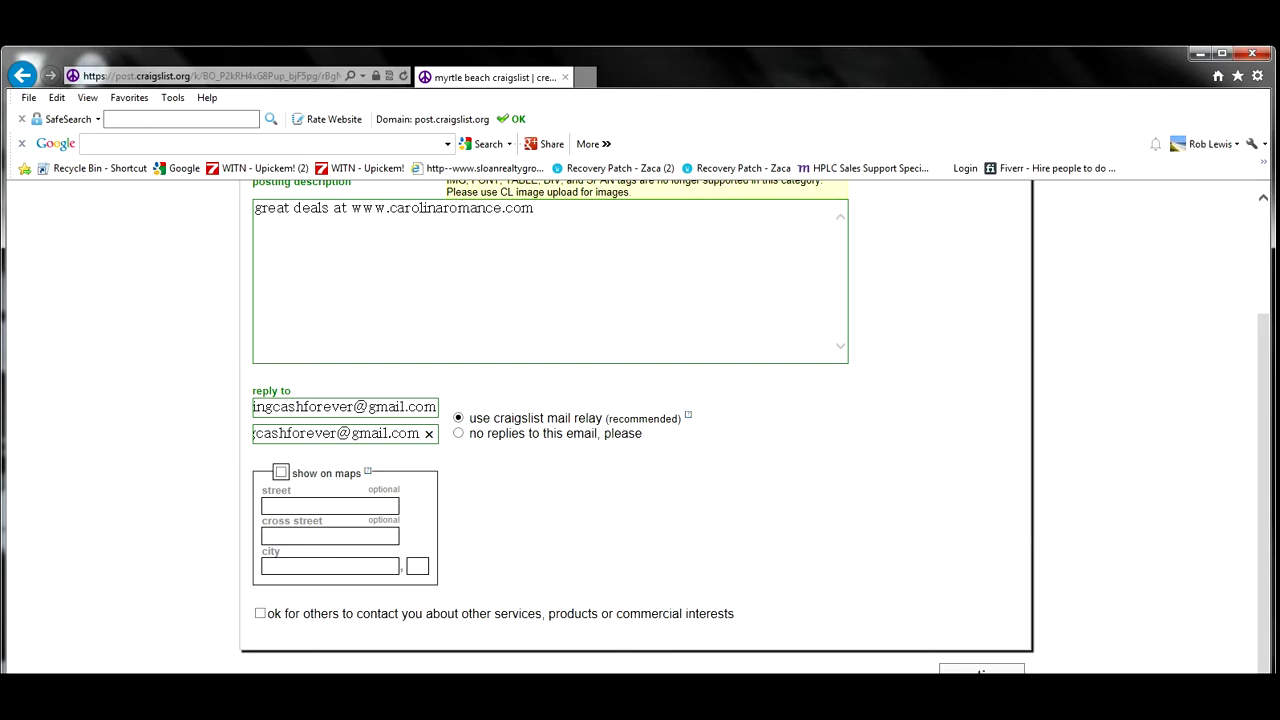
{"action": "key", "text": "Return"}
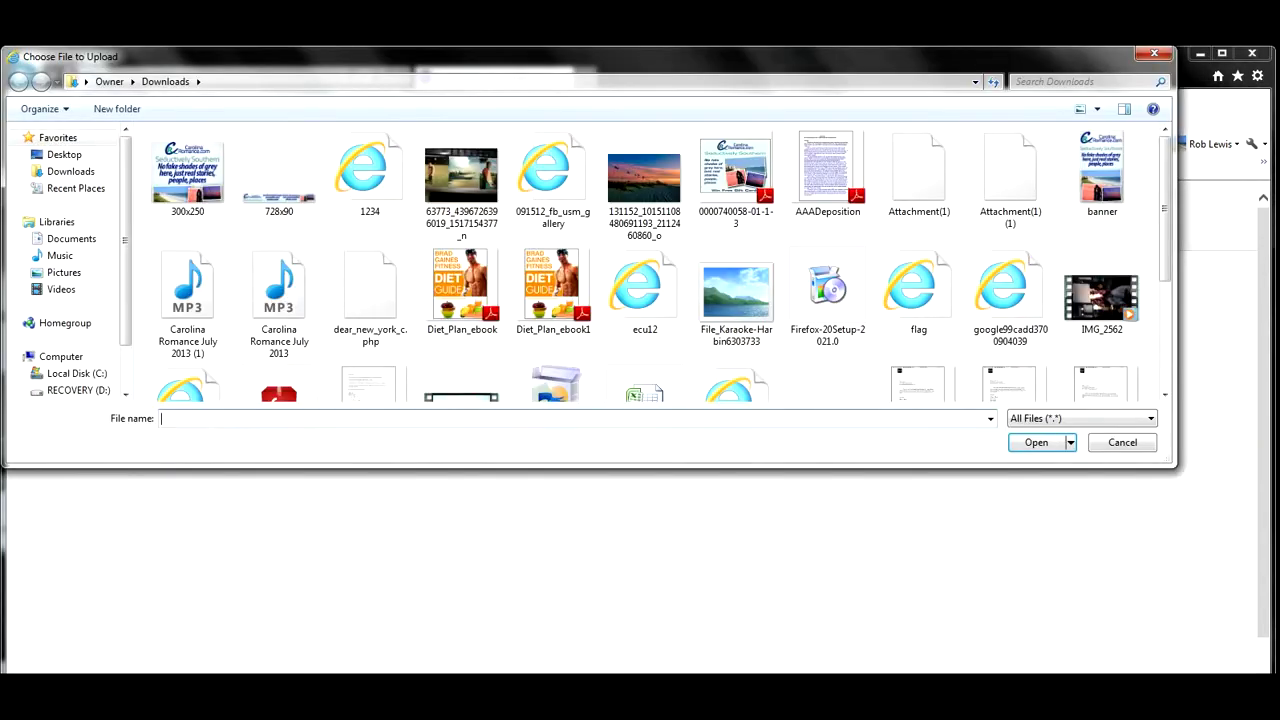
{"action": "double_click", "coordinate": [279, 175]}
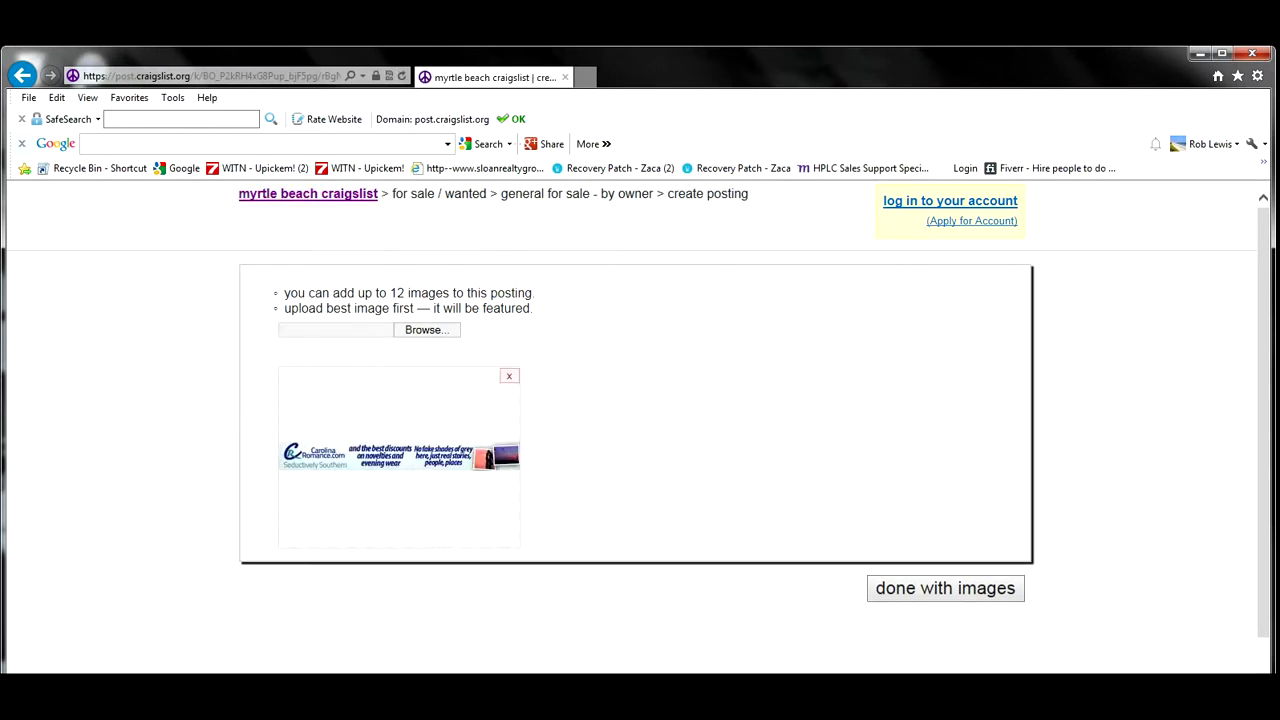
{"action": "left_click", "coordinate": [945, 588]}
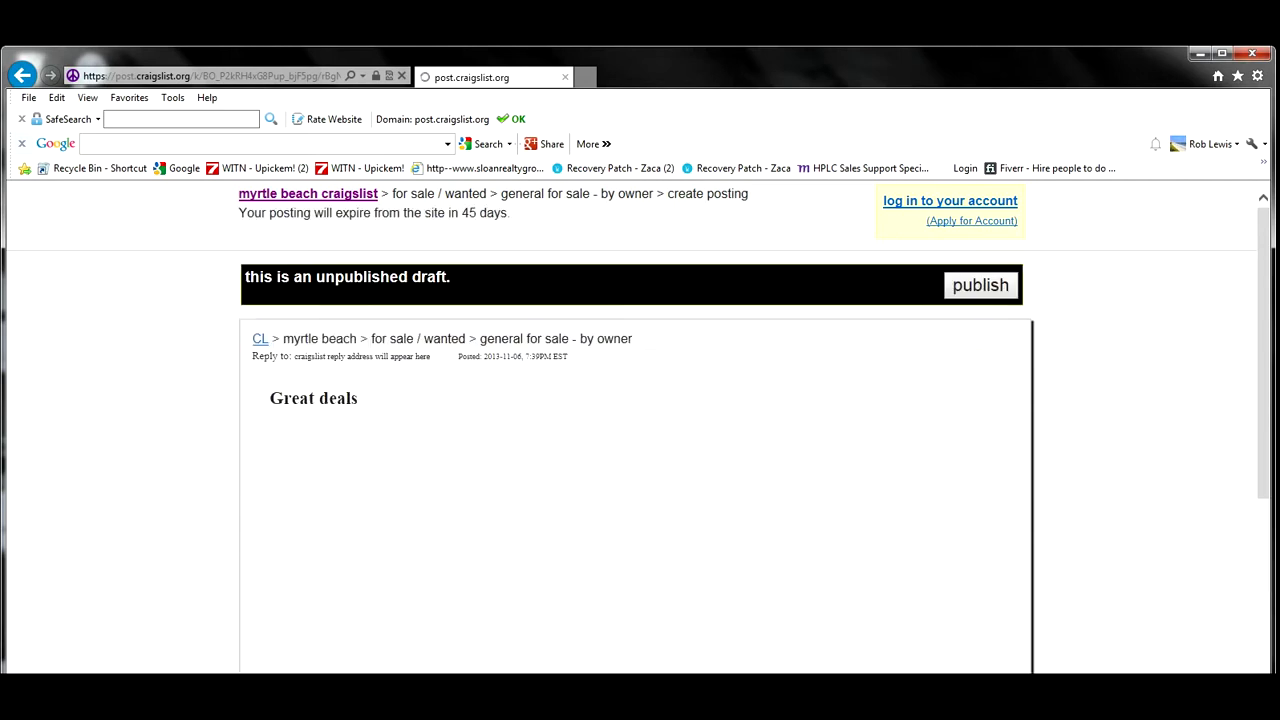
{"action": "left_click", "coordinate": [980, 285]}
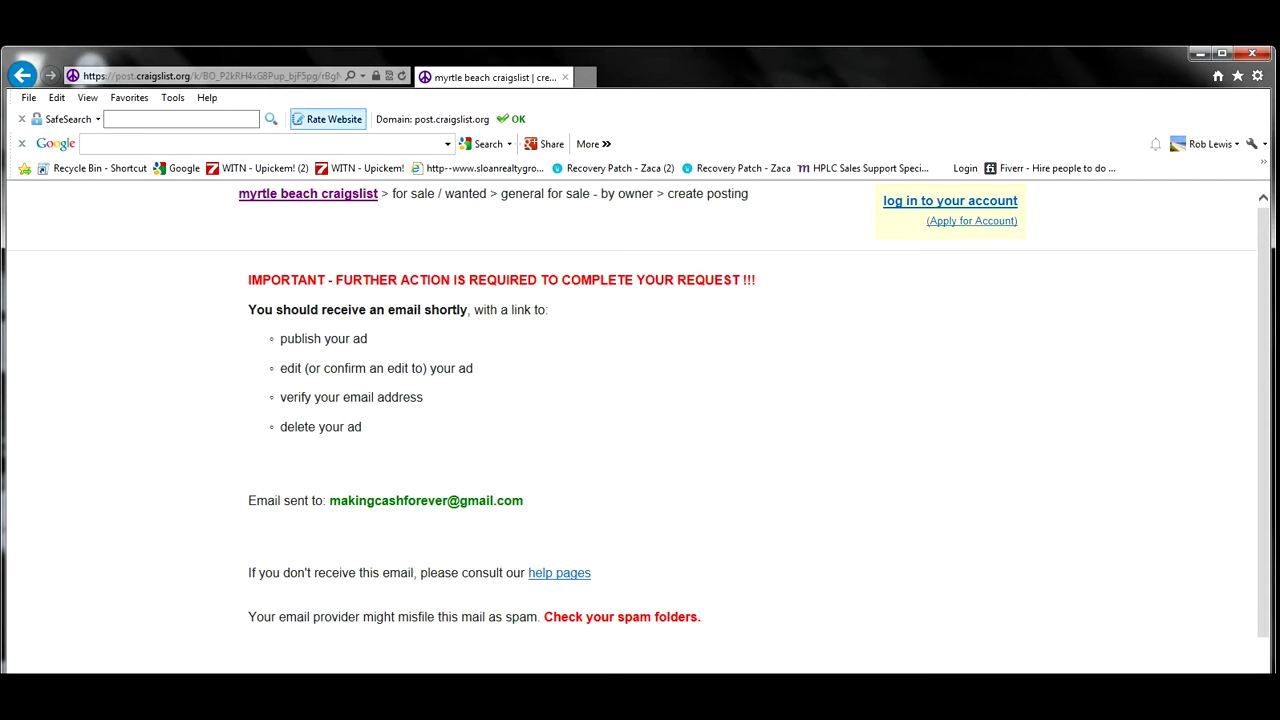
{"action": "left_click", "coordinate": [212, 76]}
In Gmail, open the Great deals confirmation email and follow its craigslist link.
{"action": "type", "text": "www"}
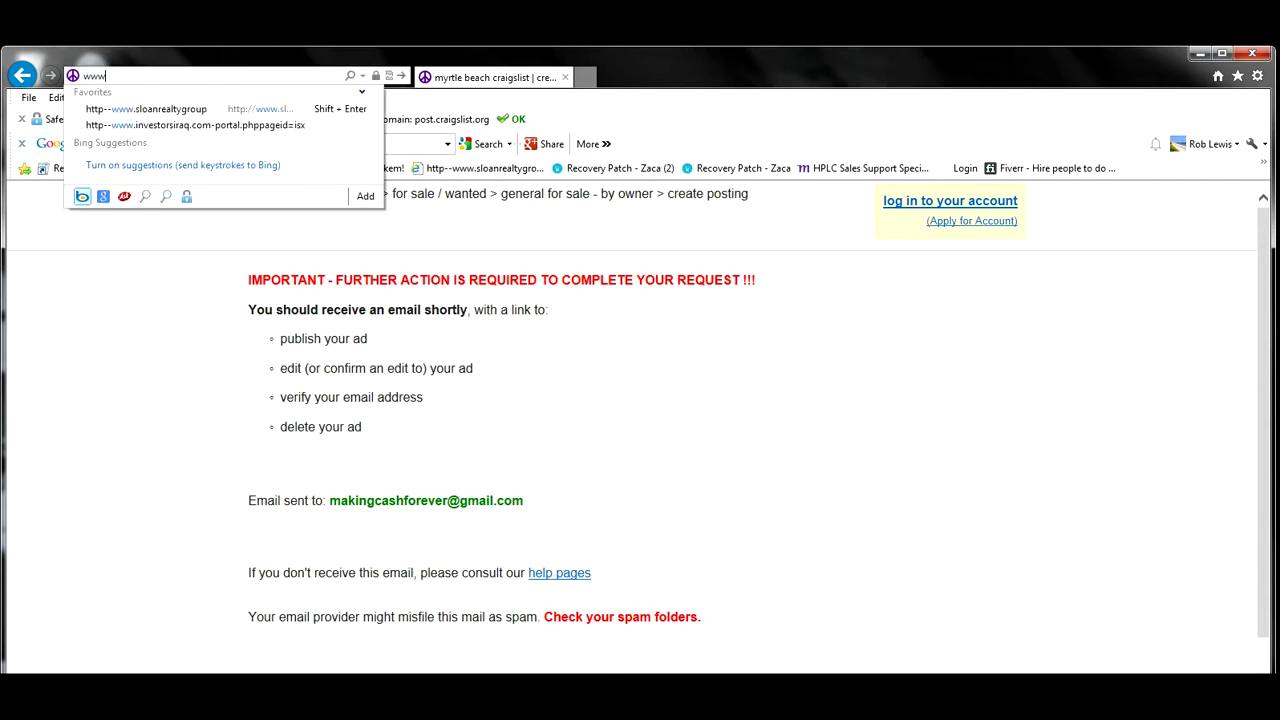
{"action": "type", "text": ".gmail.com"}
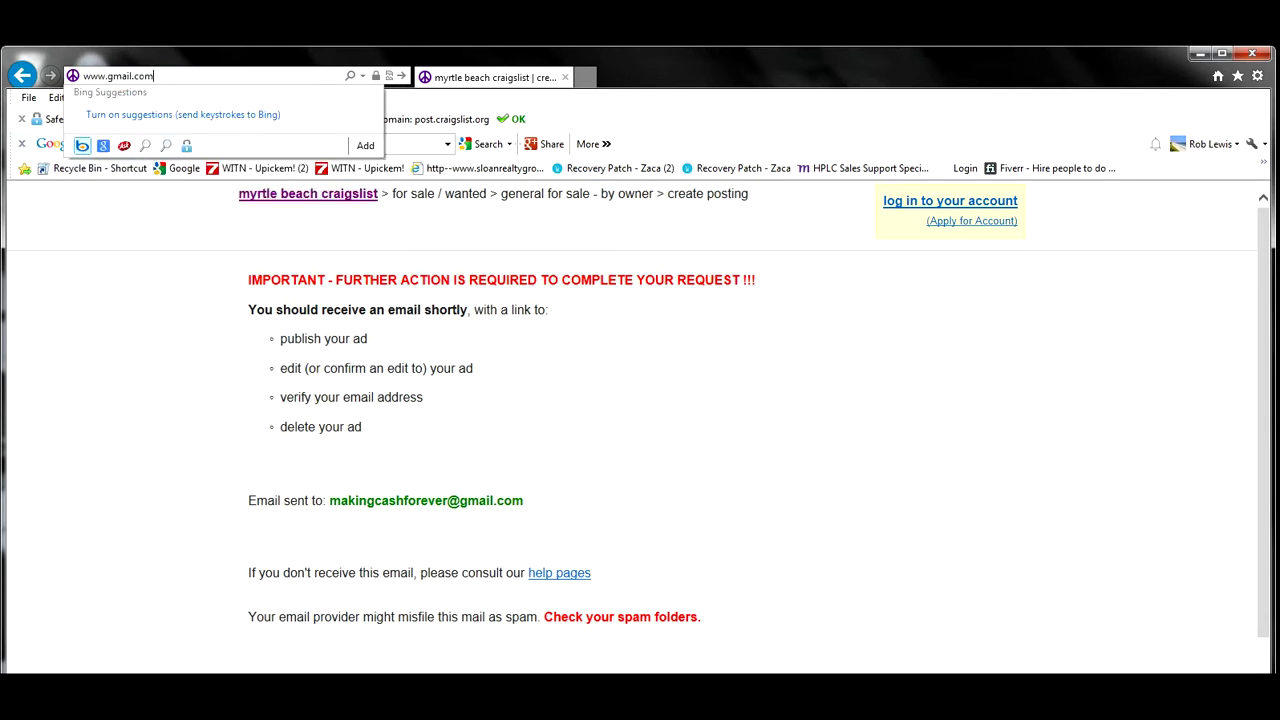
{"action": "key", "text": "Return"}
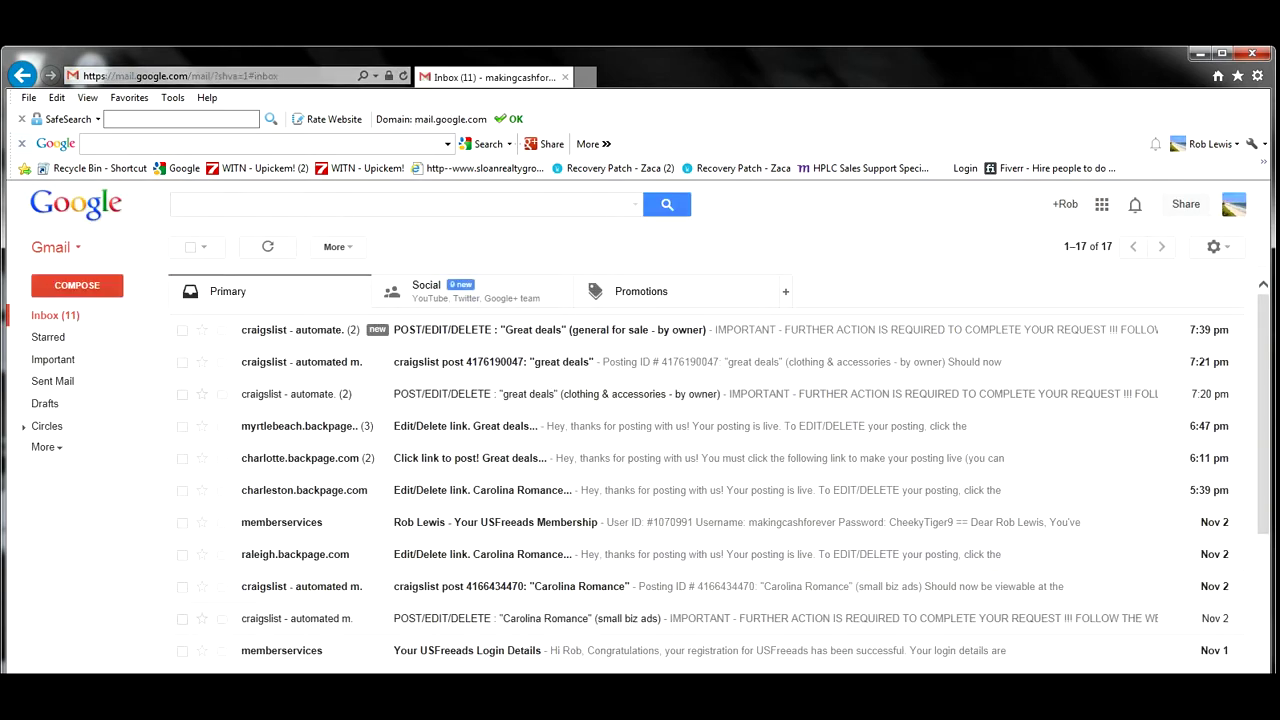
{"action": "left_click", "coordinate": [500, 330]}
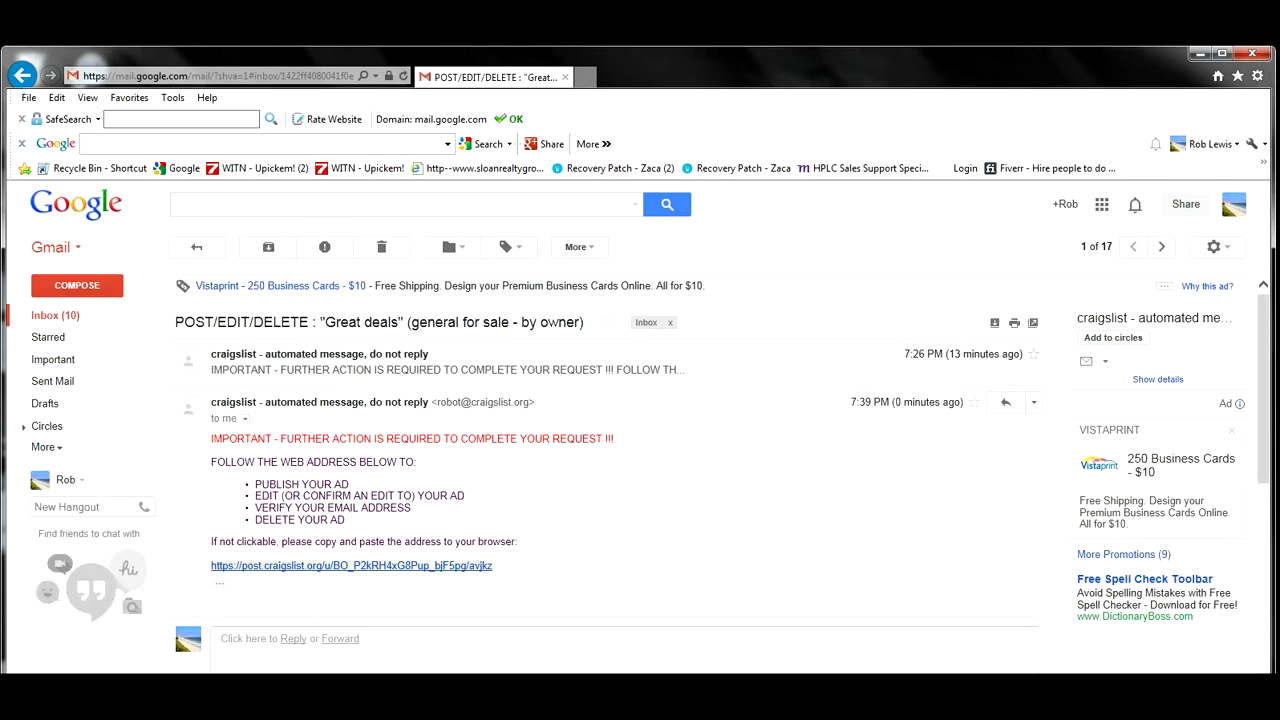
{"action": "left_click", "coordinate": [351, 566]}
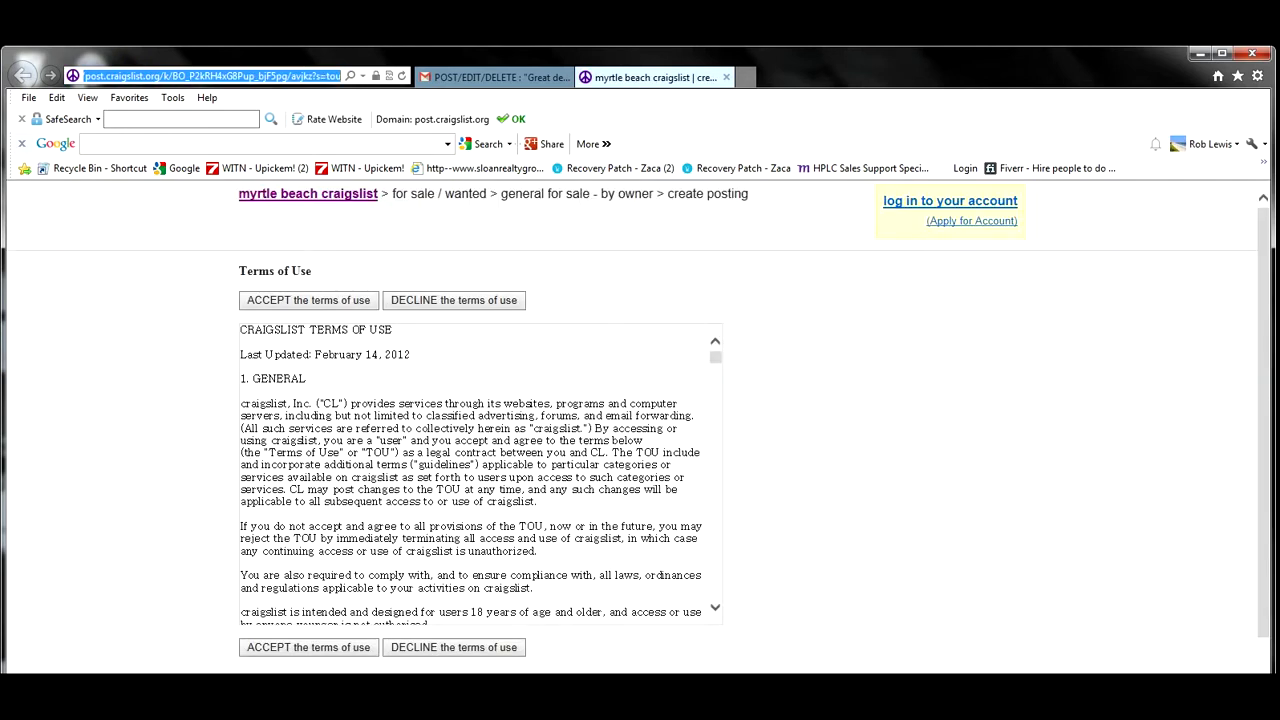
Accept the terms of use and request a verification call to the account's phone number.
{"action": "left_click", "coordinate": [308, 647]}
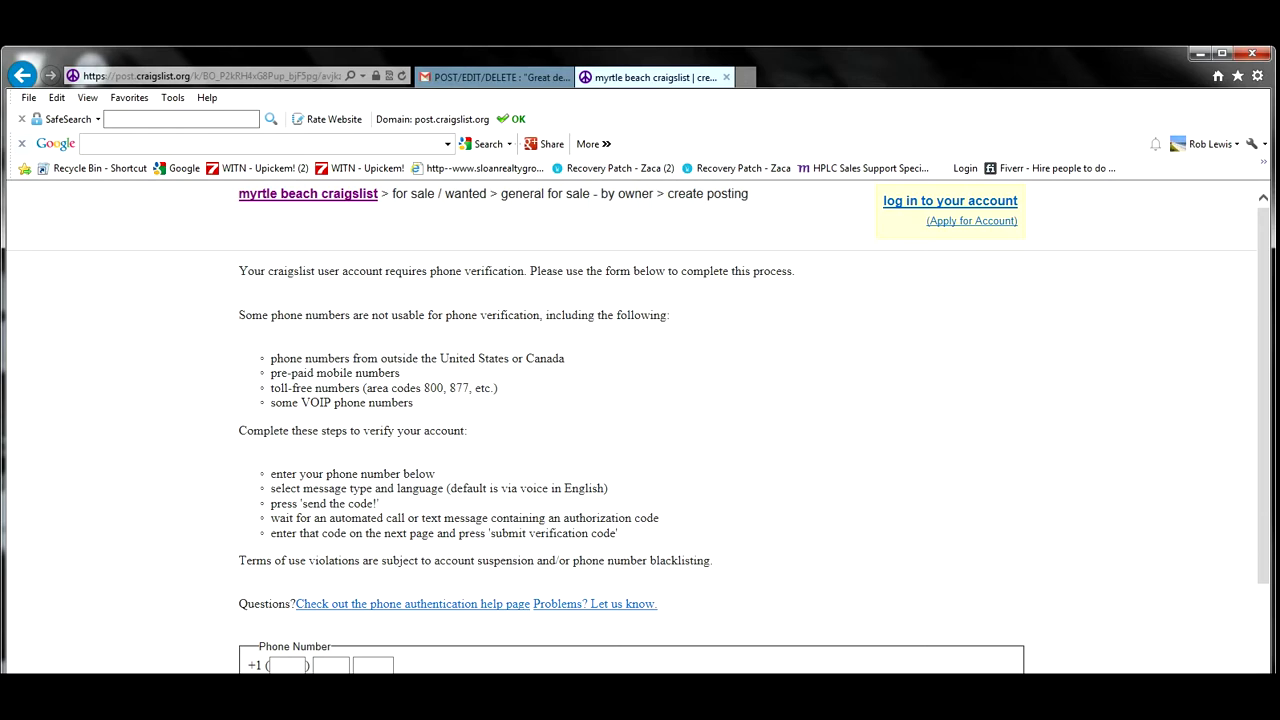
{"action": "scroll", "coordinate": [638, 427], "scroll_direction": "down", "scroll_amount": 3}
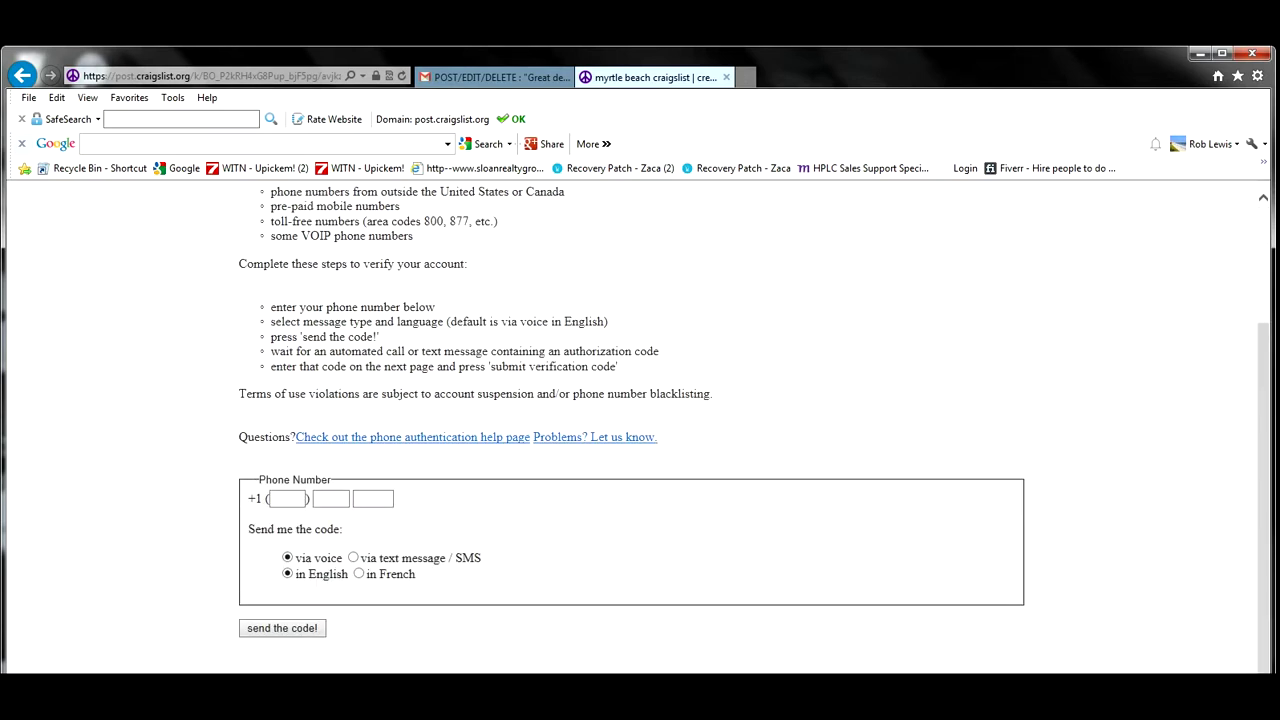
{"action": "left_click", "coordinate": [287, 499]}
{"action": "key", "text": "Tab"}
{"action": "key", "text": "Tab"}
{"action": "key", "text": "Return"}
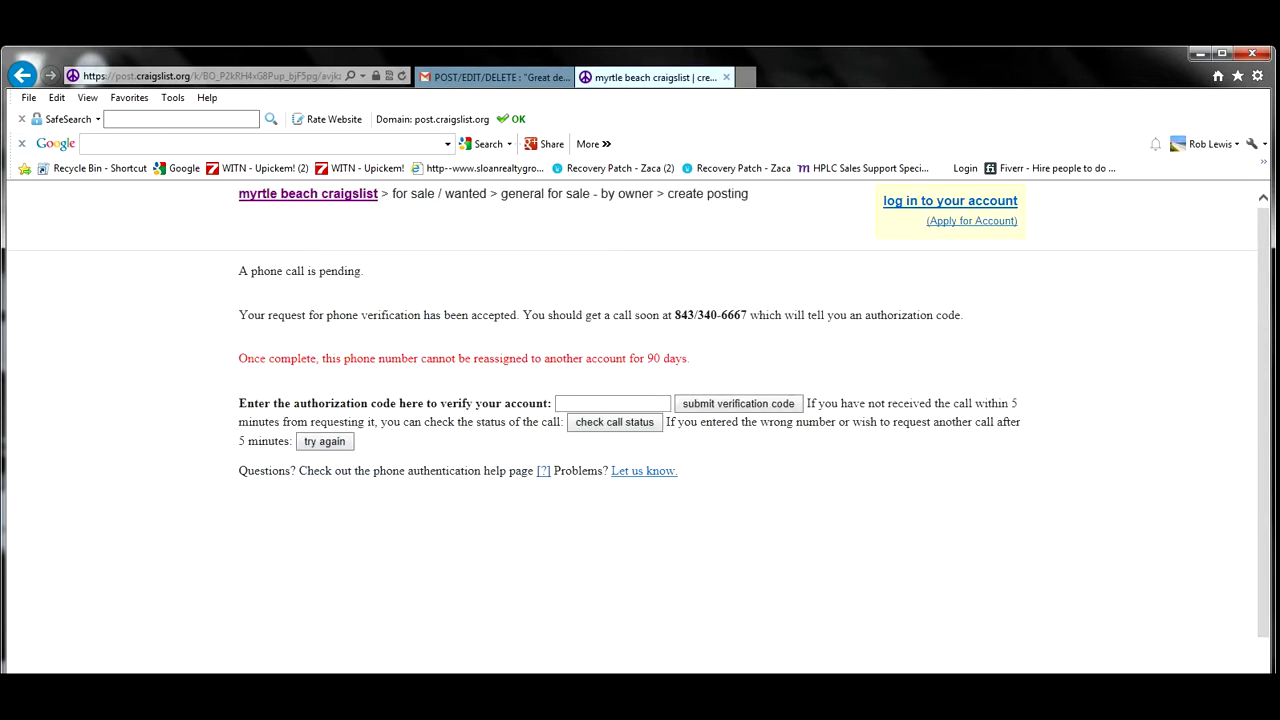
{"action": "left_click", "coordinate": [612, 404]}
Log in to the craigslist account with its e-mail address and password.
{"action": "left_click", "coordinate": [950, 201]}
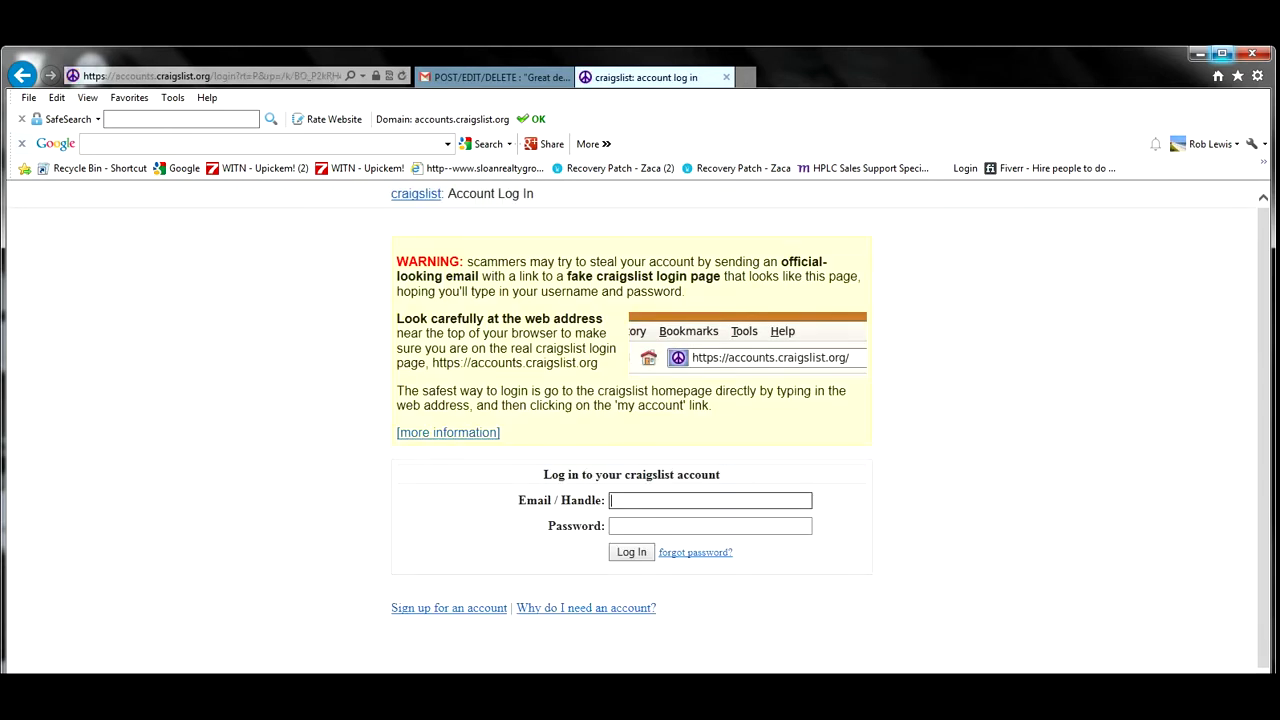
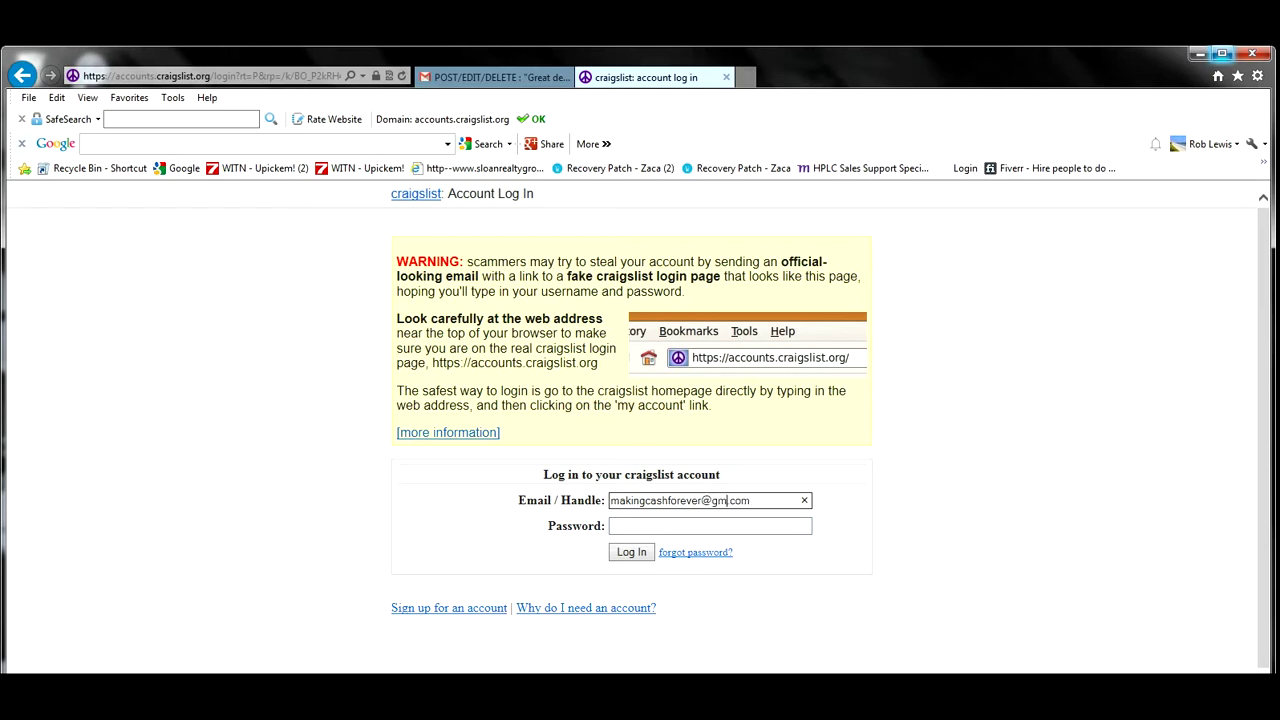
{"action": "left_click", "coordinate": [612, 526]}
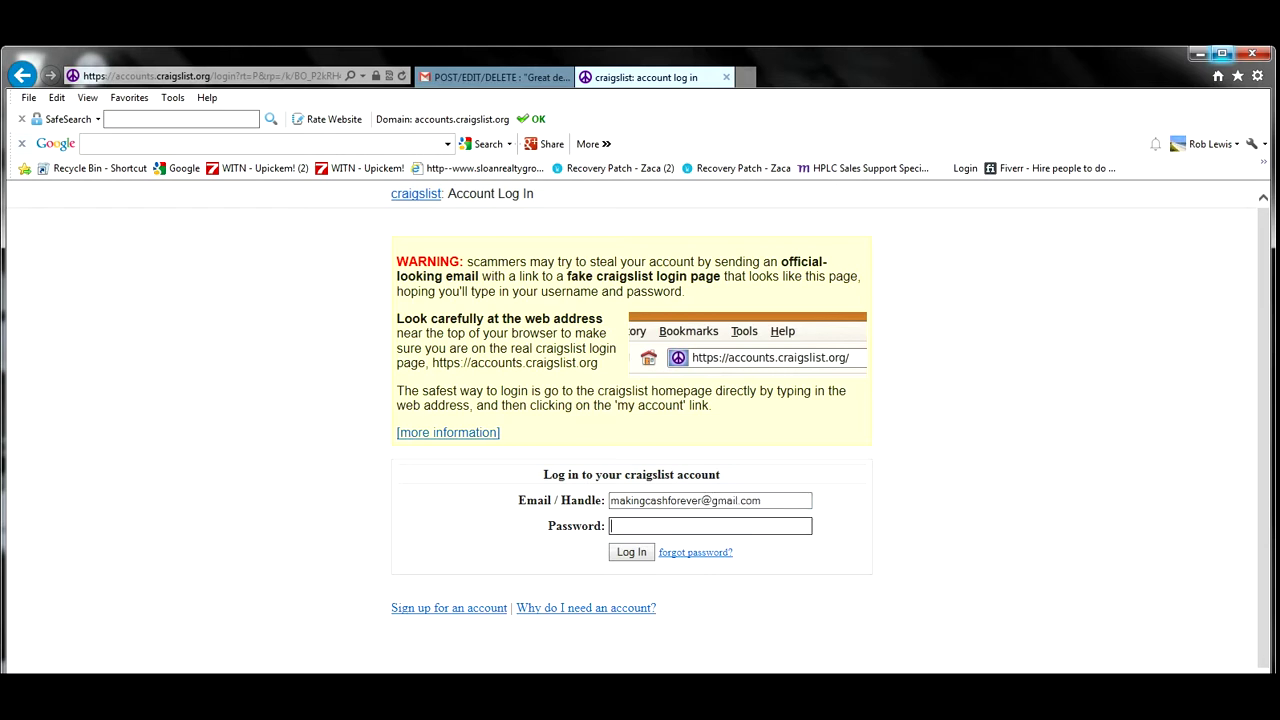
{"action": "type", "text": "••••••••••••••••"}
{"action": "key", "text": "Return"}
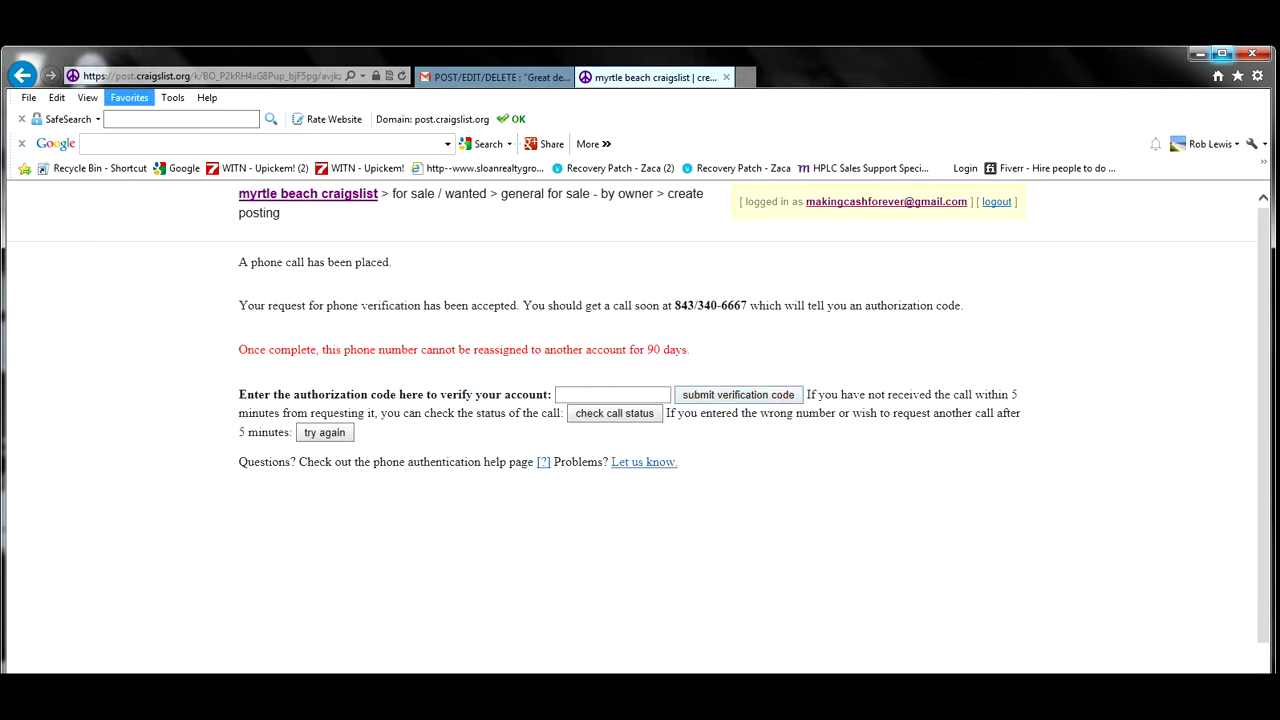
Open the saved 'Quick Trick to Avoid Getting Your Craigslist Ad Flagged' video from Favorites.
{"action": "left_click", "coordinate": [129, 98]}
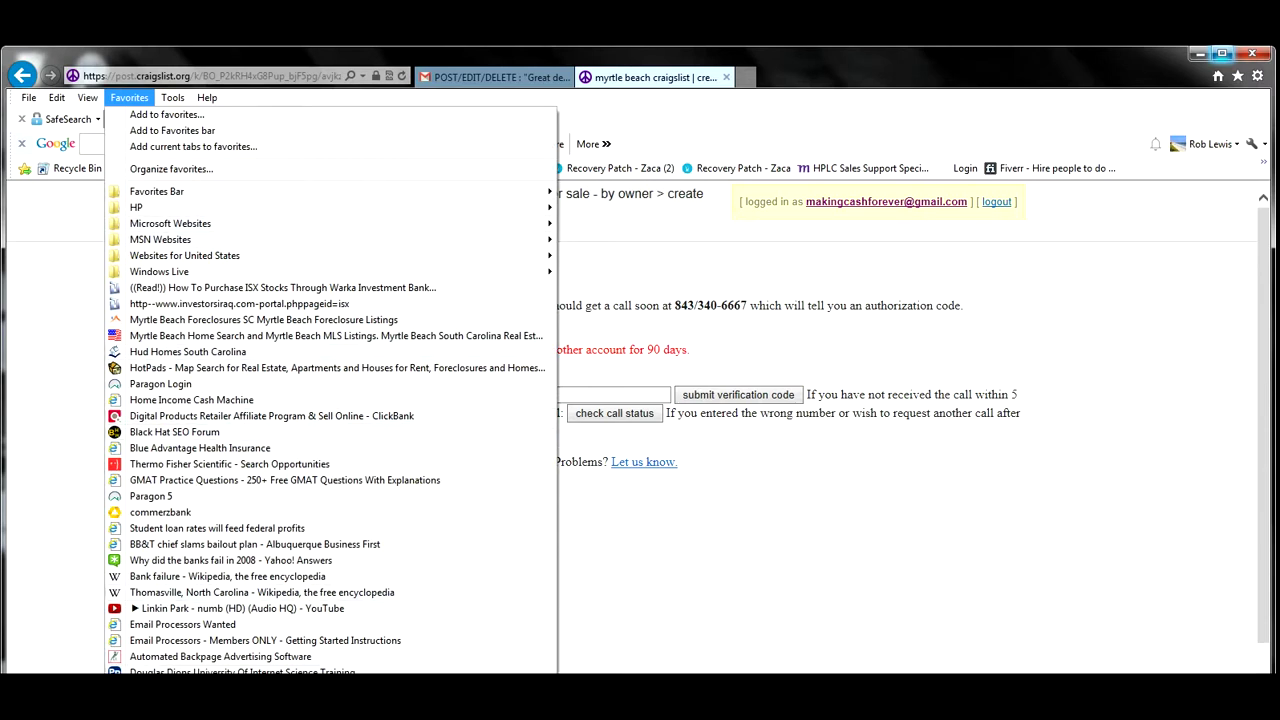
{"action": "scroll", "coordinate": [331, 665], "scroll_direction": "down", "scroll_amount": 1}
{"action": "scroll", "coordinate": [331, 665], "scroll_direction": "down", "scroll_amount": 2}
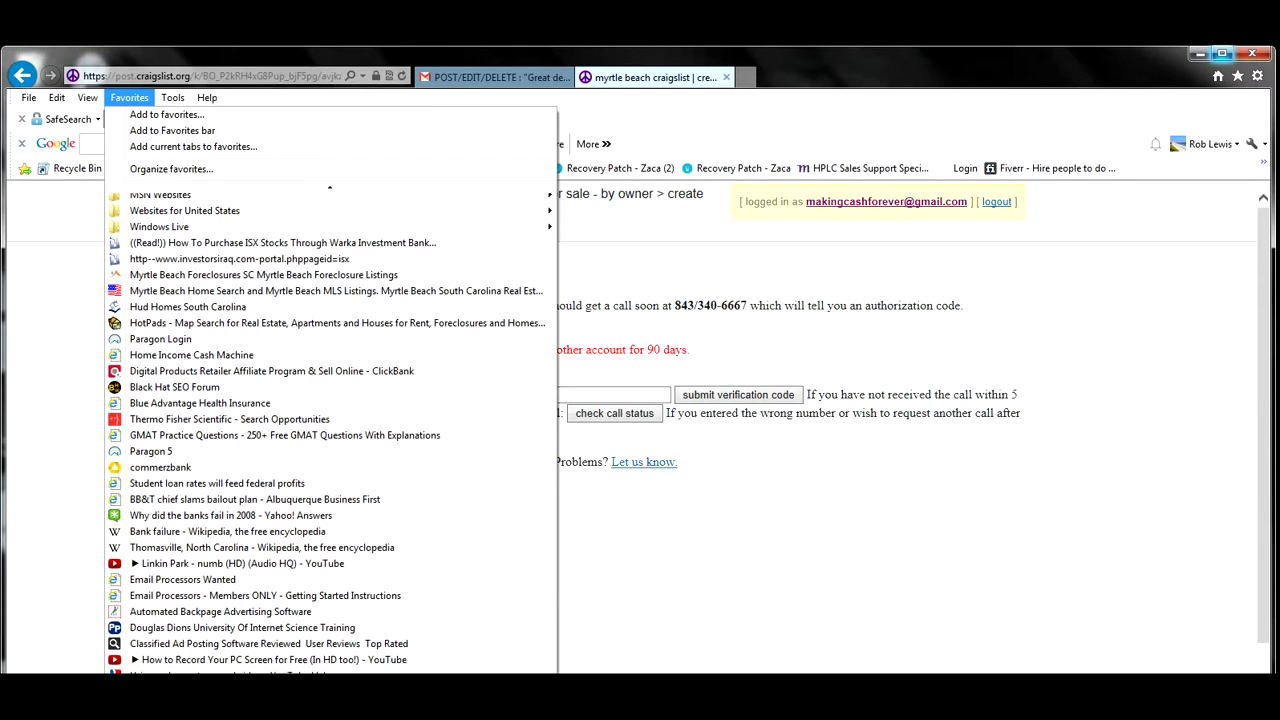
{"action": "left_click", "coordinate": [320, 690]}
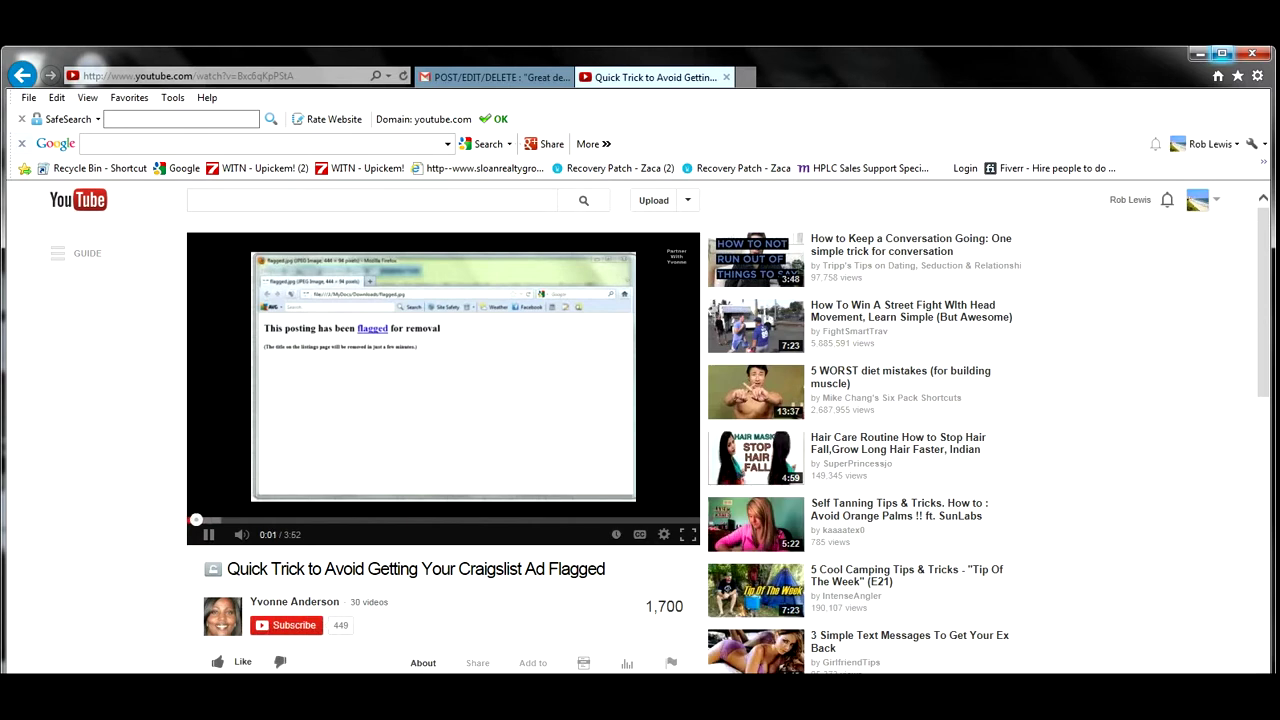
Switch the YouTube tutorial player to full screen.
{"action": "left_click", "coordinate": [688, 534]}
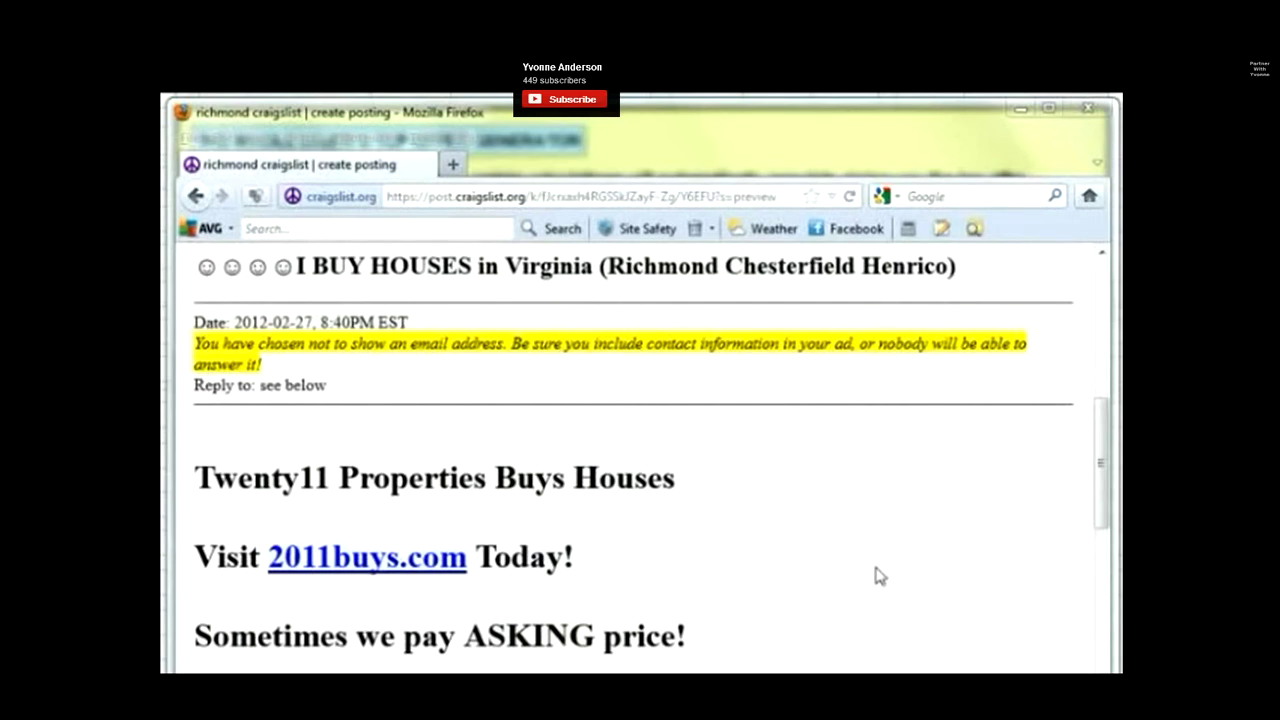
Click and drag within the full-screen tutorial player while it keeps playing.
{"action": "left_click", "coordinate": [1100, 412]}
{"action": "left_click_drag", "start_coordinate": [1100, 418], "coordinate": [1100, 571]}
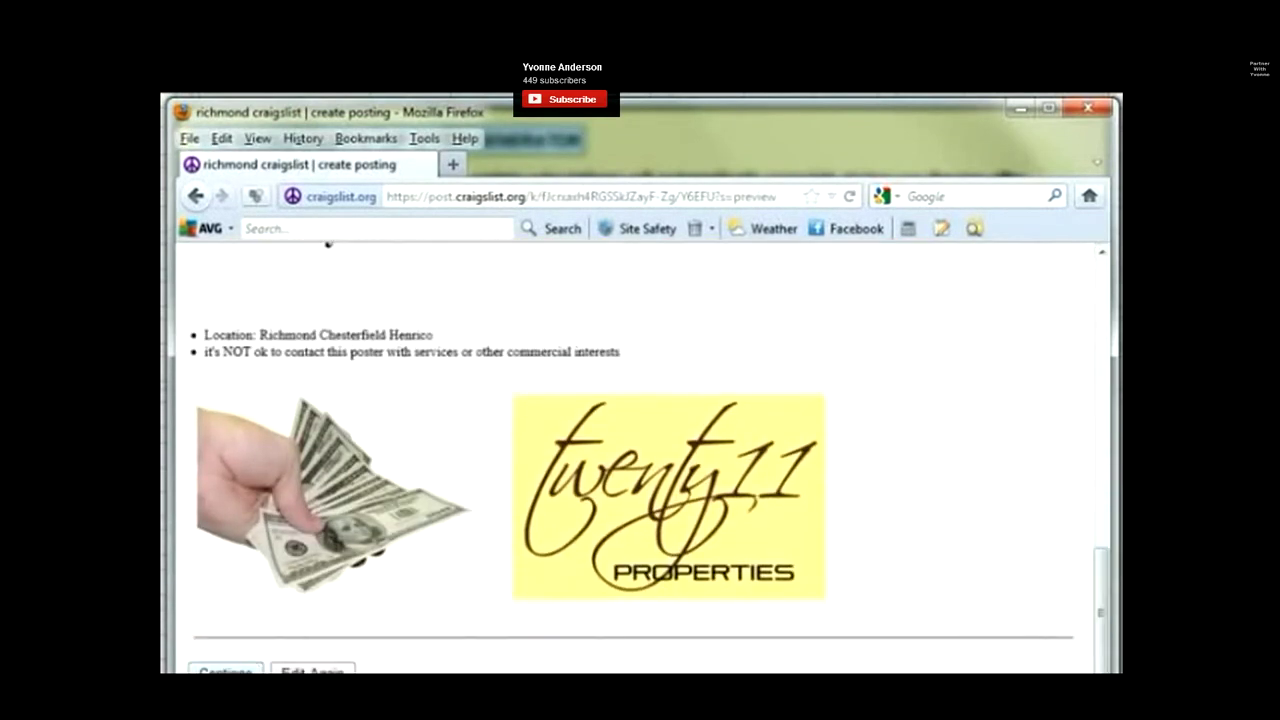
{"action": "left_click", "coordinate": [250, 668]}
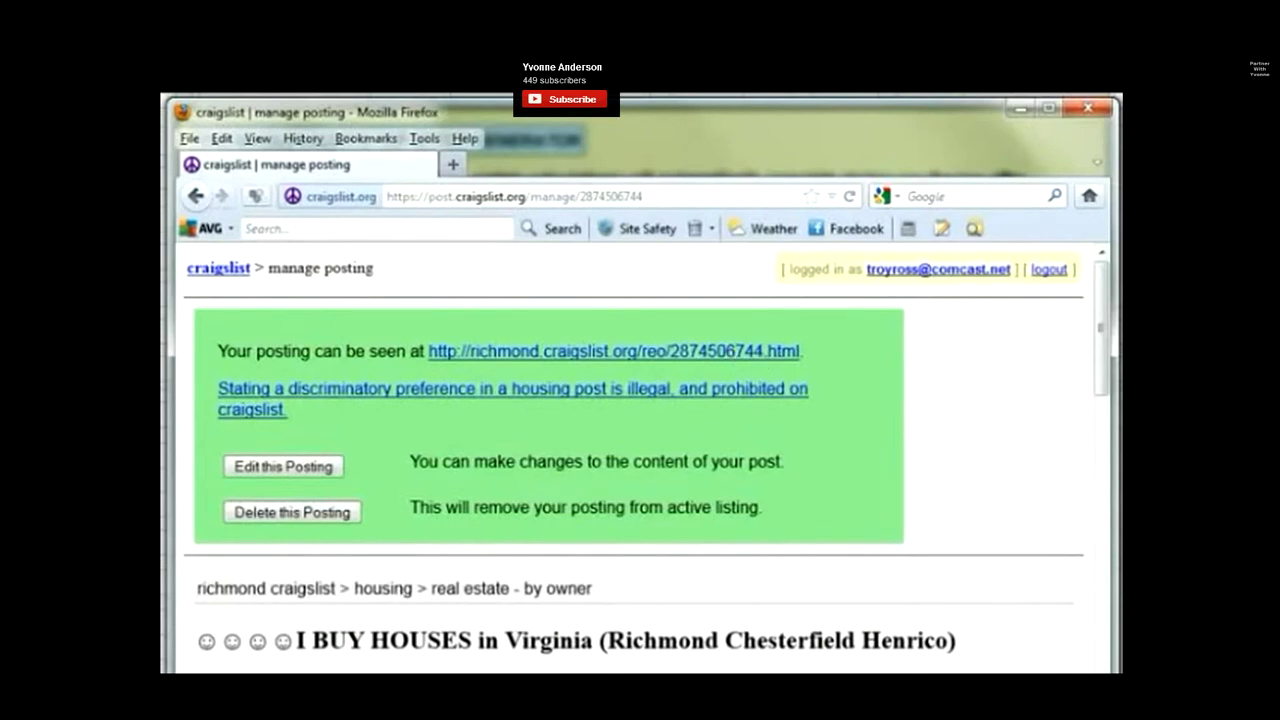
Skip ahead in the tutorial and repeatedly open the live I BUY HOUSES posting link in new tabs.
{"action": "left_click_drag", "start_coordinate": [195, 589], "coordinate": [603, 597]}
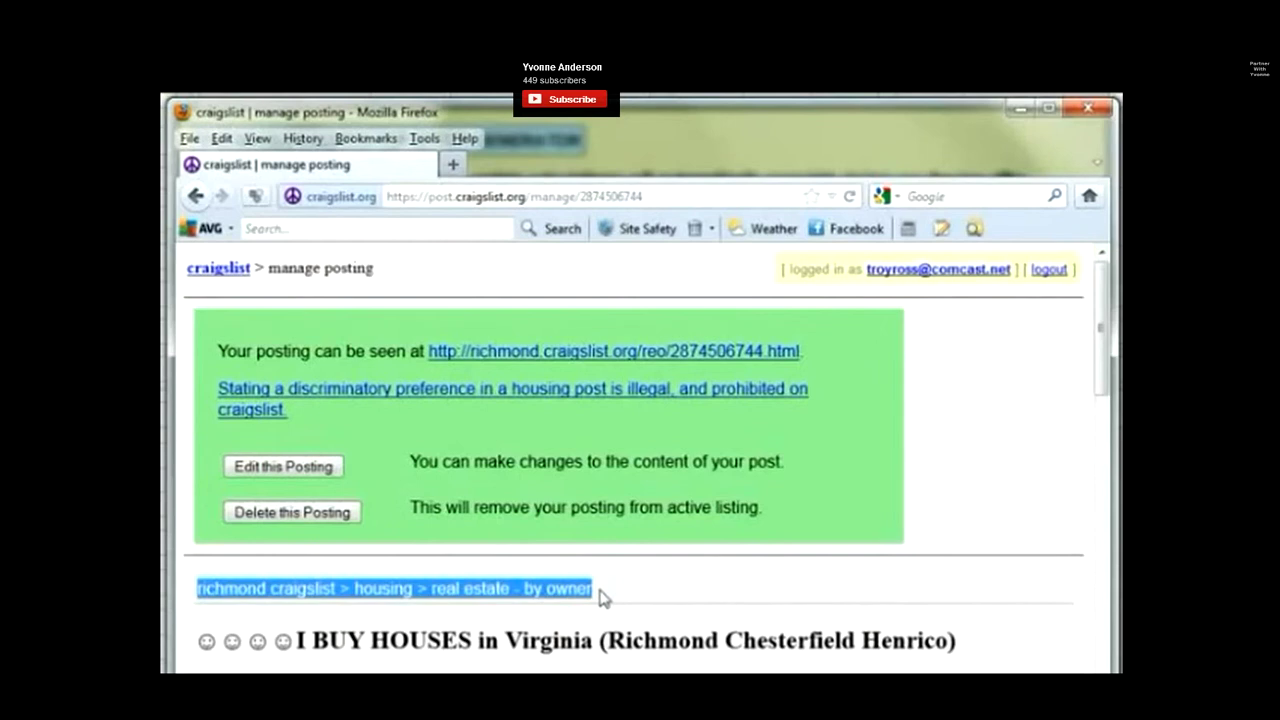
{"action": "left_click", "coordinate": [603, 597]}
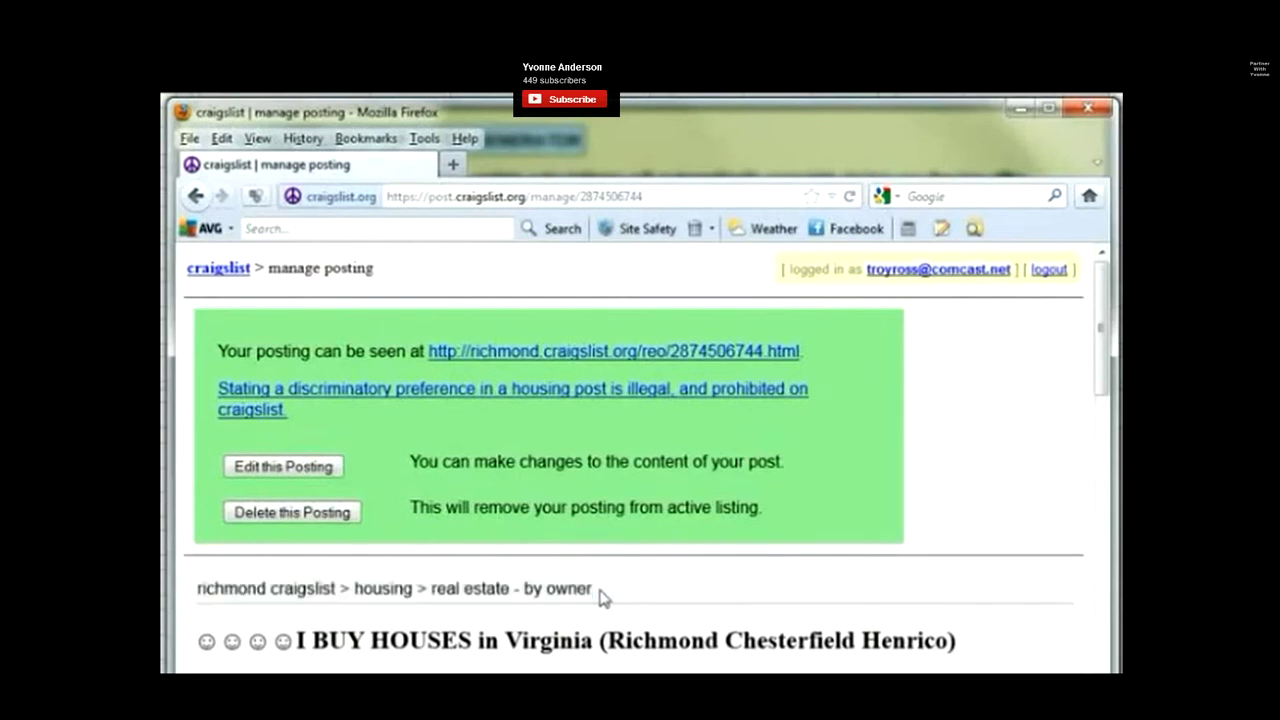
{"action": "right_click", "coordinate": [760, 357]}
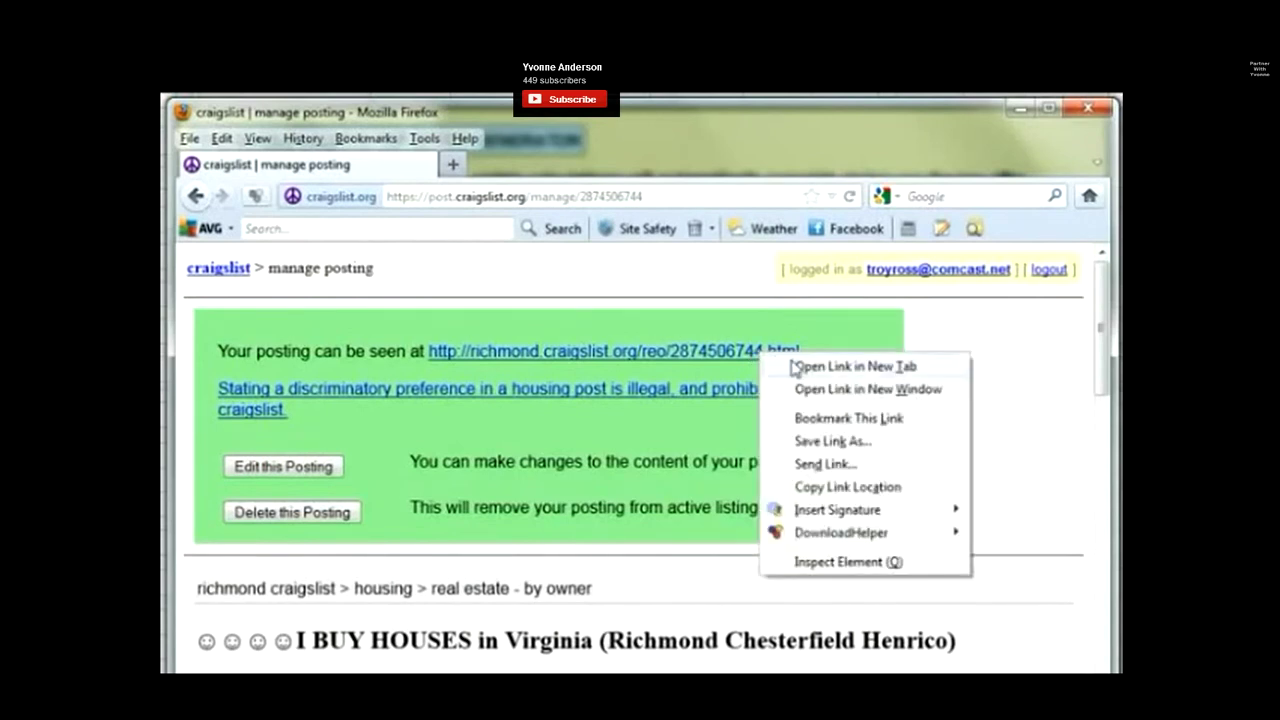
{"action": "left_click", "coordinate": [797, 366]}
{"action": "right_click", "coordinate": [745, 360]}
{"action": "left_click", "coordinate": [775, 368]}
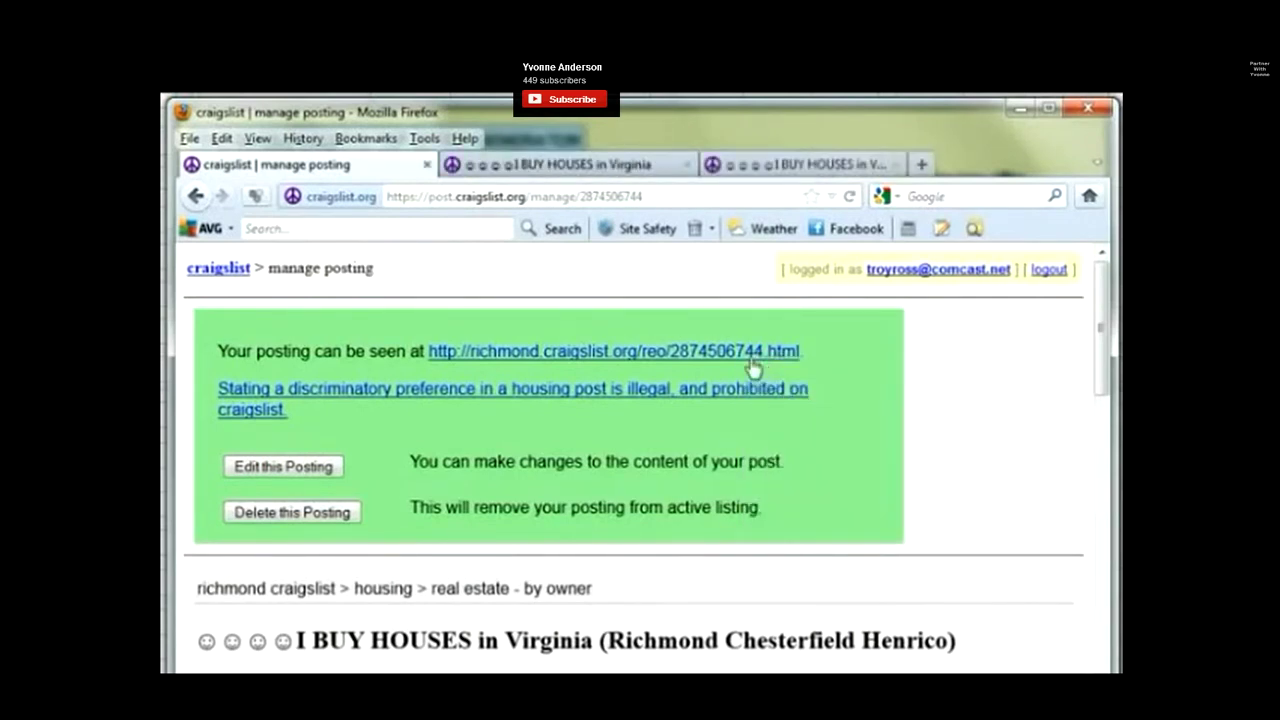
{"action": "right_click", "coordinate": [748, 360]}
{"action": "left_click", "coordinate": [762, 368]}
{"action": "right_click", "coordinate": [735, 355]}
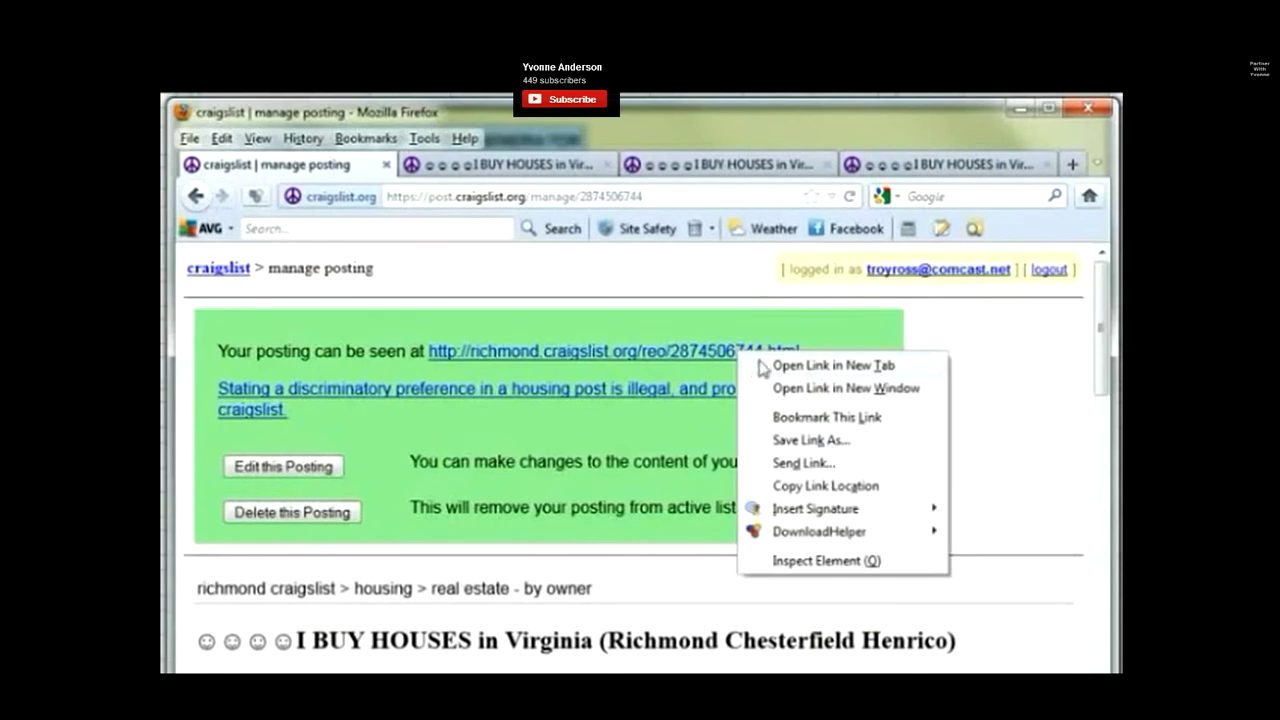
{"action": "left_click", "coordinate": [790, 366]}
{"action": "right_click", "coordinate": [733, 355]}
{"action": "left_click", "coordinate": [740, 365]}
{"action": "right_click", "coordinate": [735, 357]}
{"action": "left_click", "coordinate": [742, 366]}
{"action": "right_click", "coordinate": [735, 357]}
{"action": "left_click", "coordinate": [812, 368]}
{"action": "right_click", "coordinate": [738, 362]}
{"action": "left_click", "coordinate": [758, 371]}
{"action": "right_click", "coordinate": [733, 358]}
{"action": "left_click", "coordinate": [758, 370]}
{"action": "right_click", "coordinate": [734, 356]}
{"action": "left_click", "coordinate": [758, 373]}
{"action": "right_click", "coordinate": [735, 358]}
{"action": "left_click", "coordinate": [748, 371]}
{"action": "right_click", "coordinate": [728, 362]}
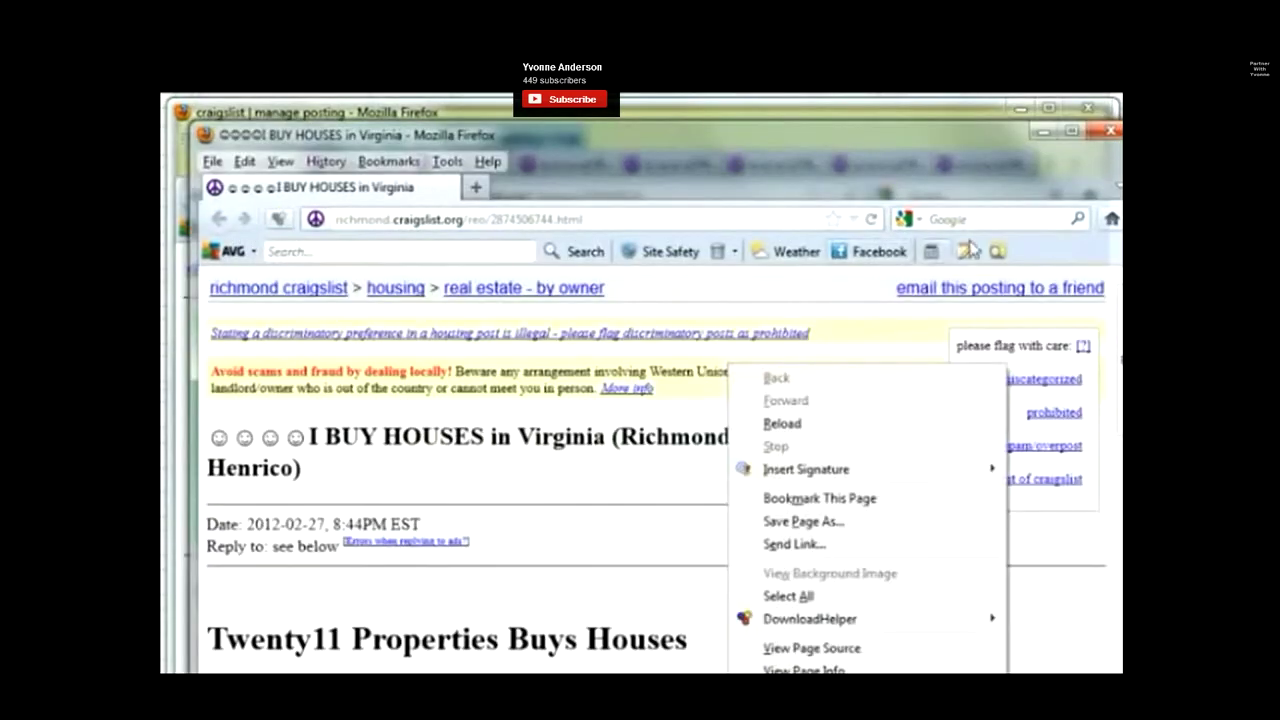
{"action": "left_click", "coordinate": [1113, 139]}
{"action": "right_click", "coordinate": [731, 354]}
{"action": "left_click", "coordinate": [770, 373]}
{"action": "right_click", "coordinate": [725, 358]}
{"action": "left_click", "coordinate": [768, 373]}
{"action": "right_click", "coordinate": [718, 352]}
{"action": "left_click", "coordinate": [752, 372]}
{"action": "right_click", "coordinate": [726, 356]}
{"action": "left_click", "coordinate": [752, 372]}
{"action": "right_click", "coordinate": [730, 356]}
{"action": "left_click", "coordinate": [758, 372]}
{"action": "right_click", "coordinate": [718, 356]}
{"action": "left_click", "coordinate": [752, 366]}
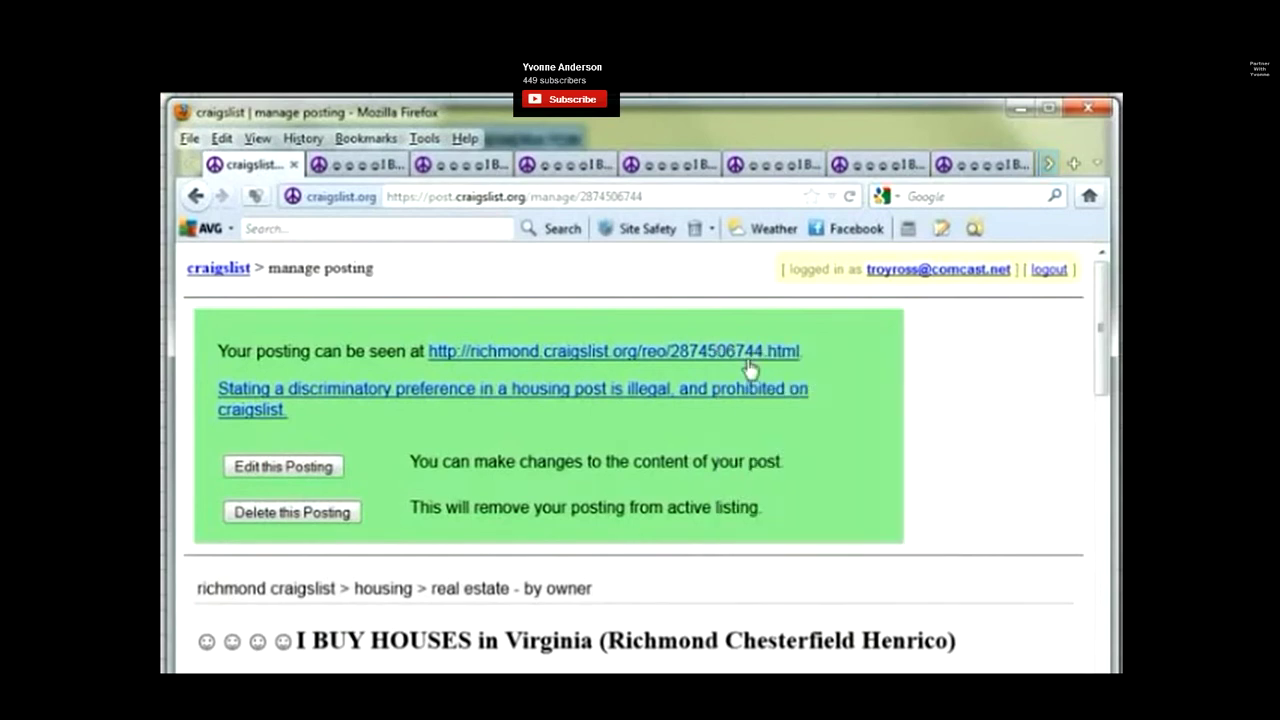